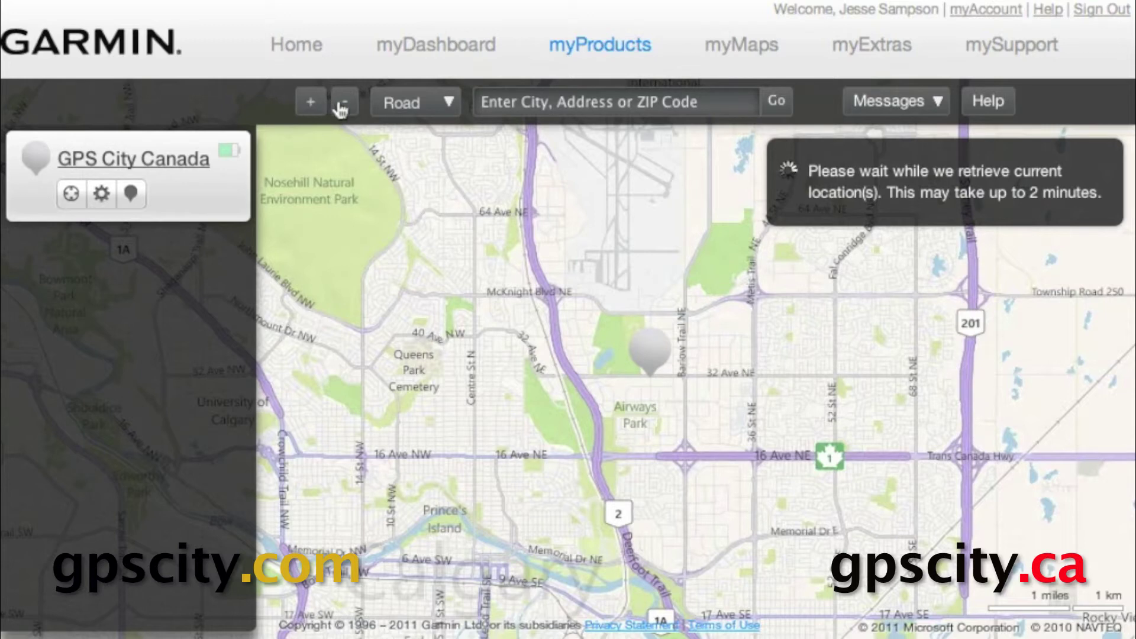
Zoom around the tracker's pin and switch the map to Aerial imagery.
left_click(309, 105)
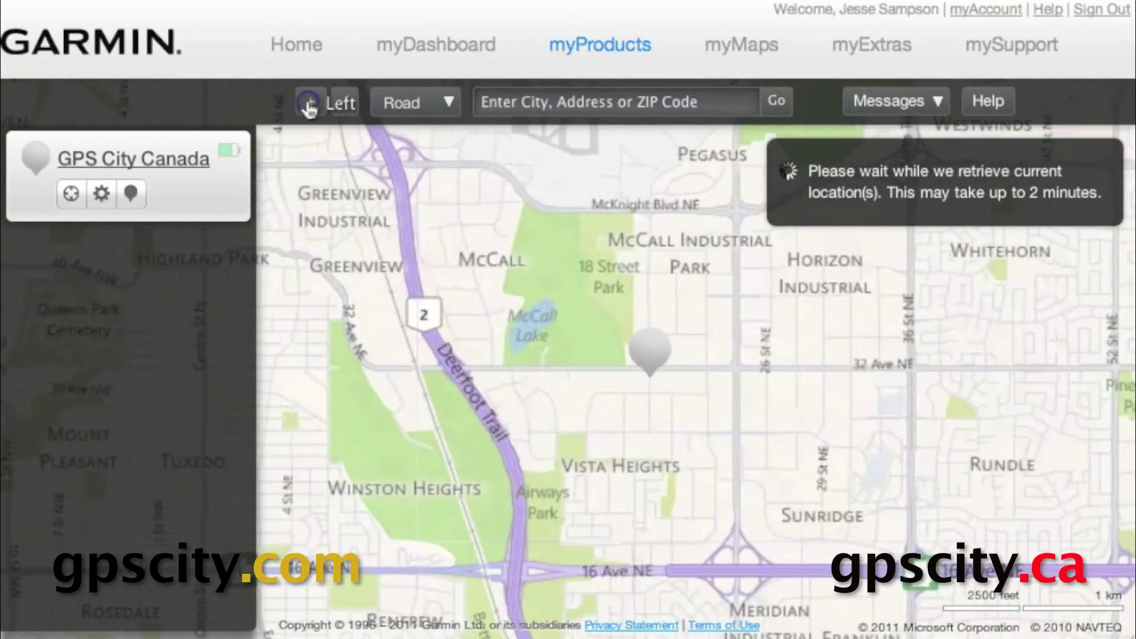
left_click(308, 105)
left_click(348, 104)
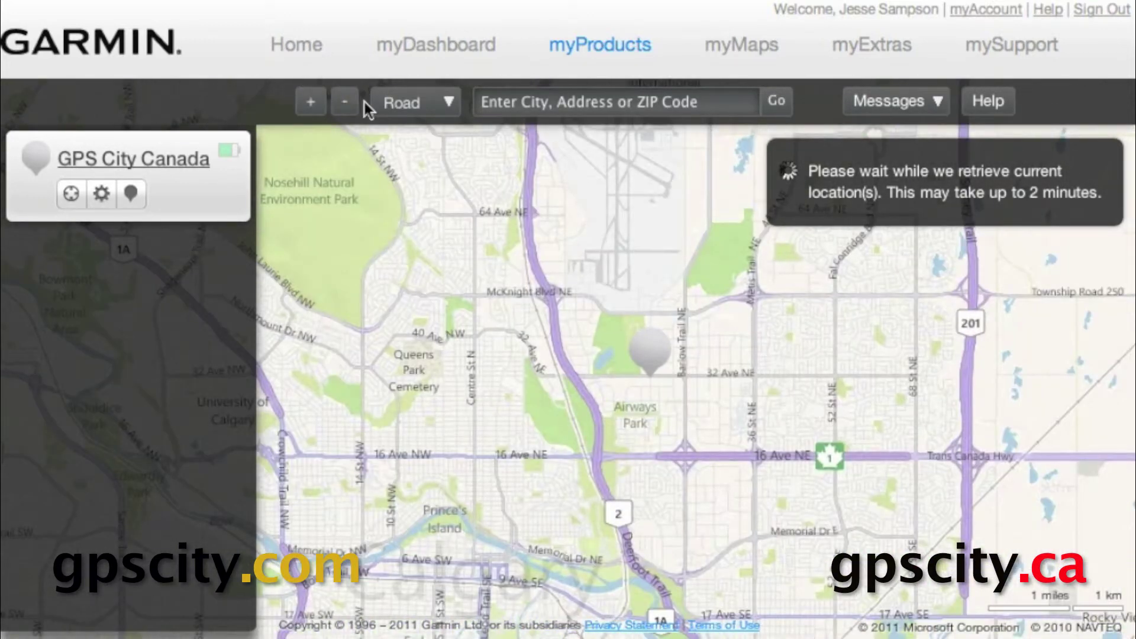
left_click(447, 106)
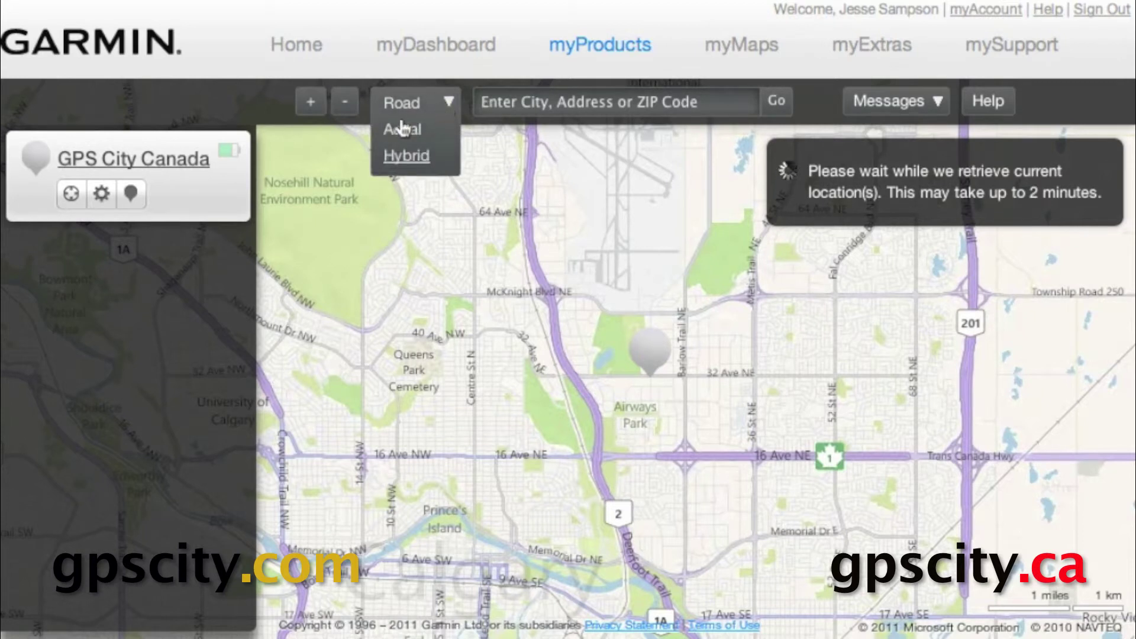
left_click(400, 135)
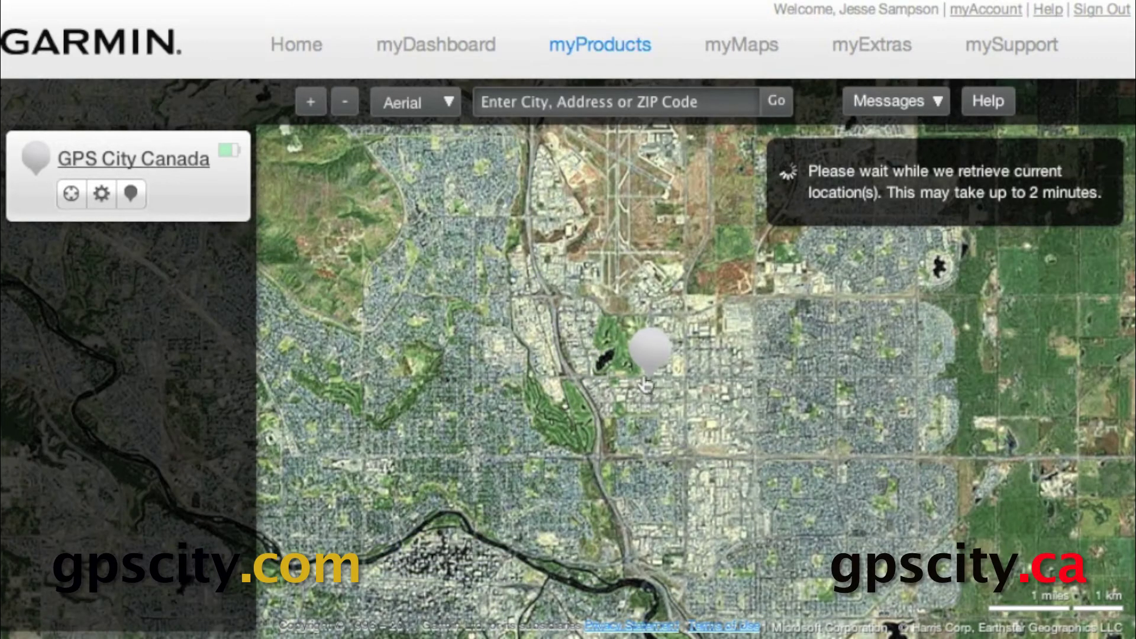
Zoom in close, switch to Hybrid view and centre the map on 19 St NE.
mouse_move(646, 384)
scroll(648, 386, "up", 3)
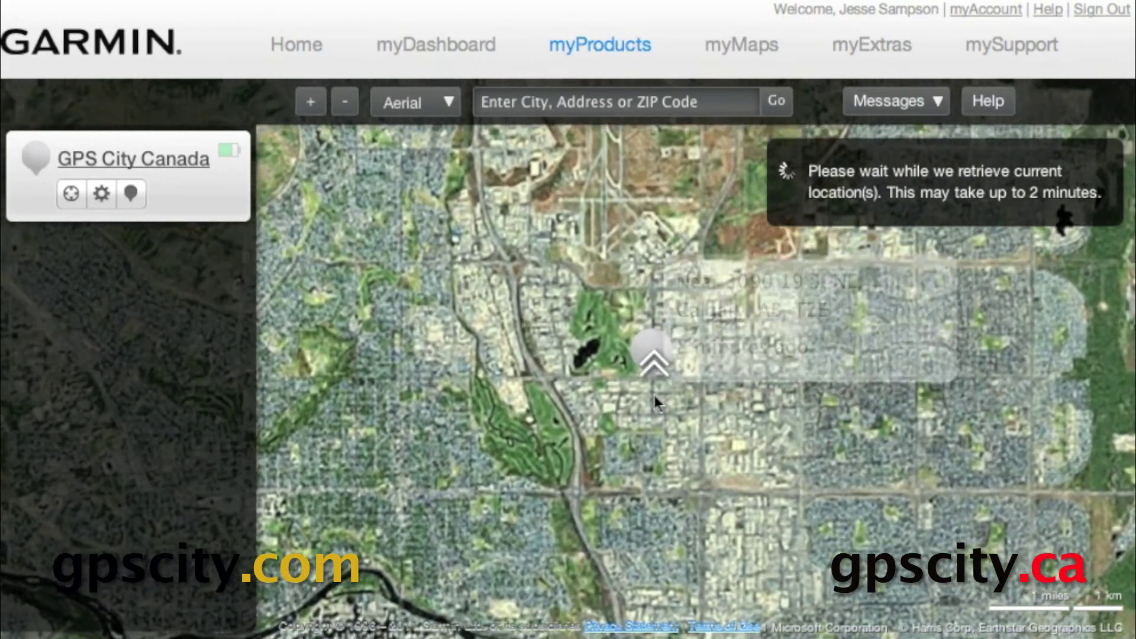
scroll(636, 363, "up", 4)
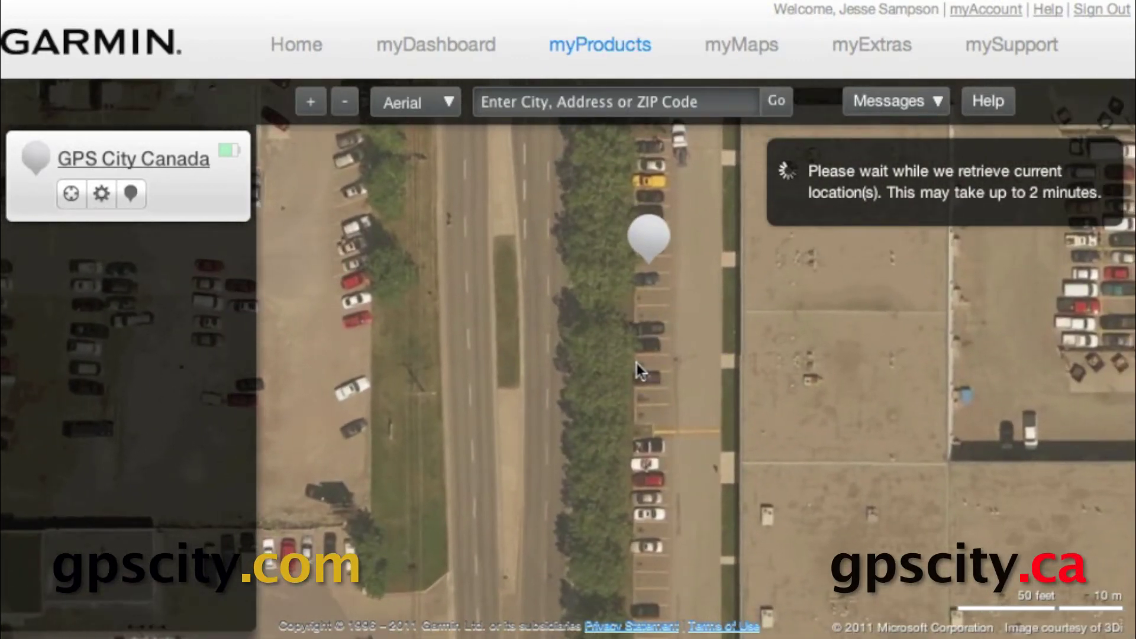
scroll(637, 363, "up", 1)
left_click(408, 104)
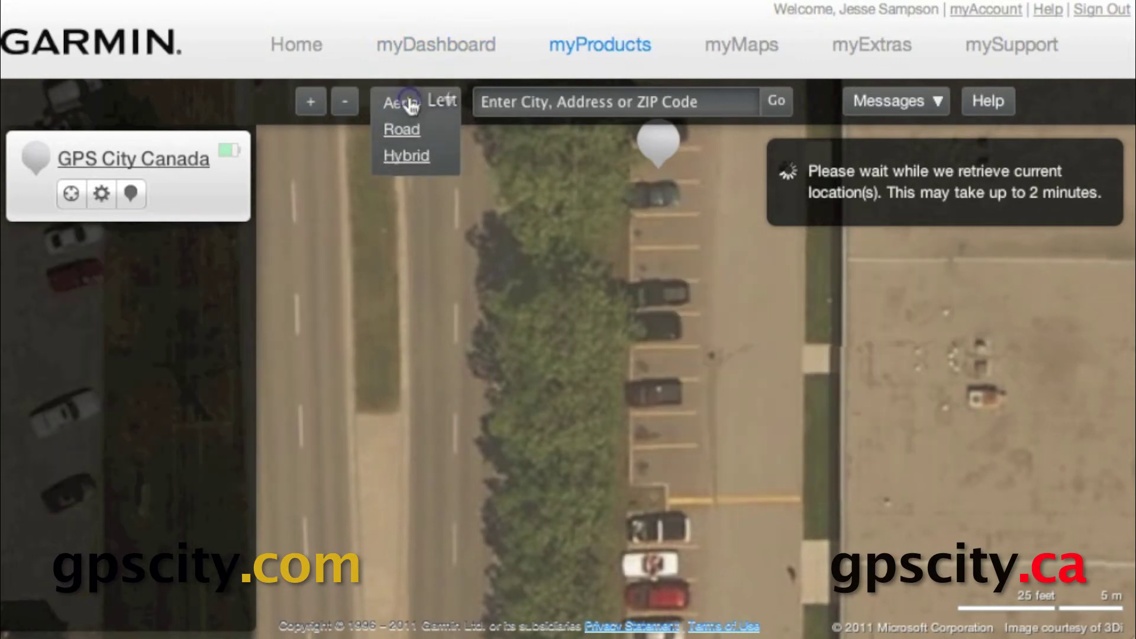
left_click(407, 157)
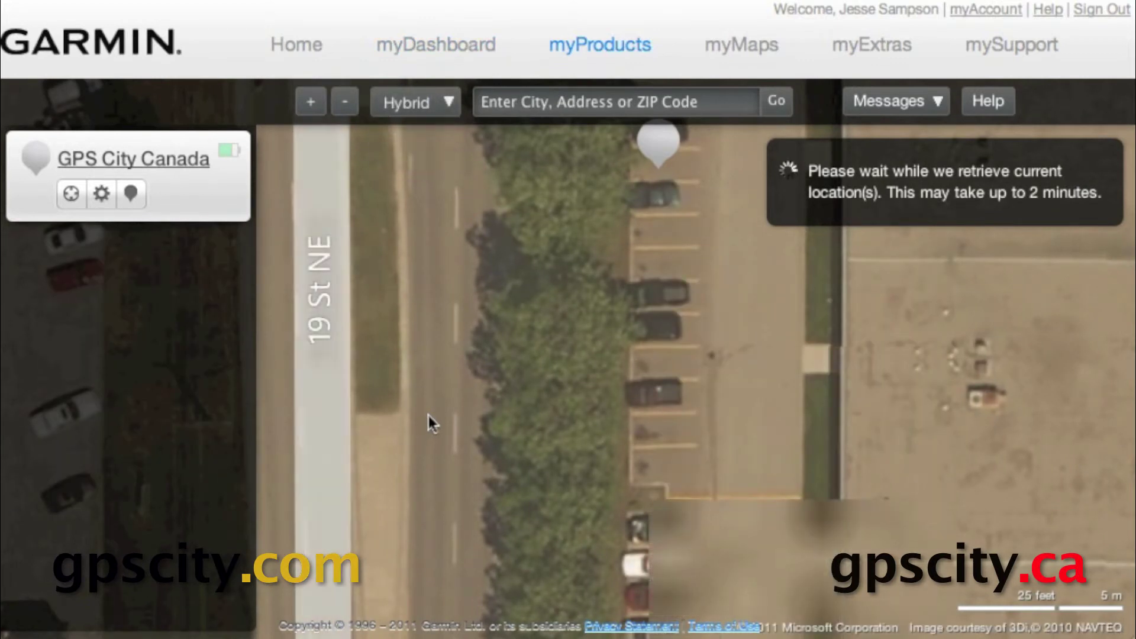
left_click_drag(434, 391, 740, 404)
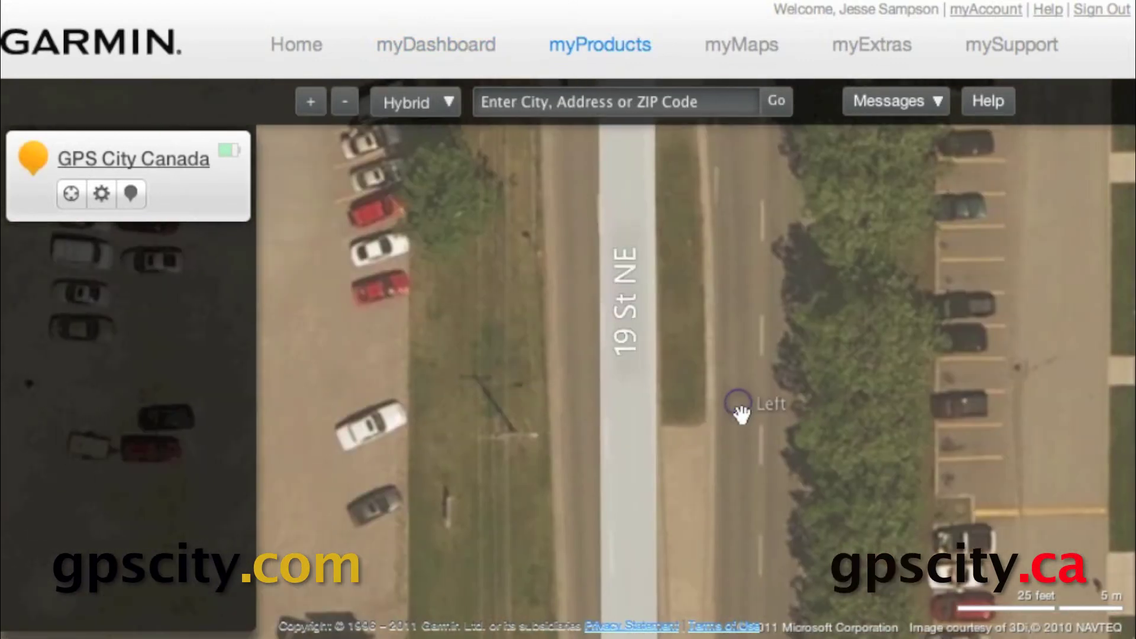
scroll(738, 413, "up", 1)
Search the map for a Calgary street address on 30th Ave NE.
left_click(655, 103)
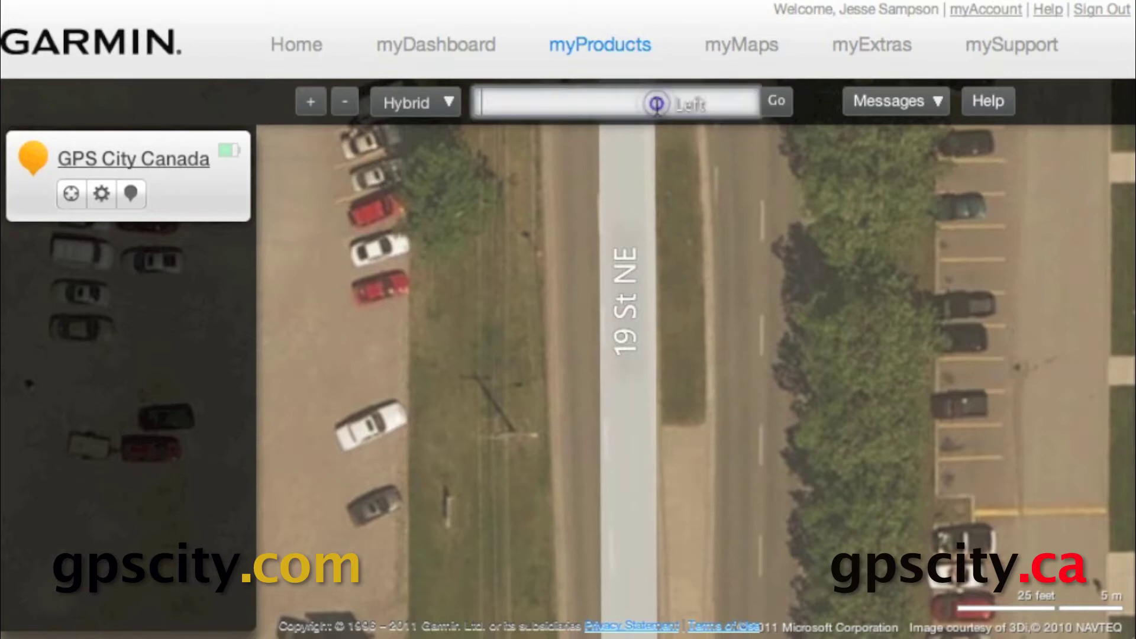
scroll(642, 329, "up", 2)
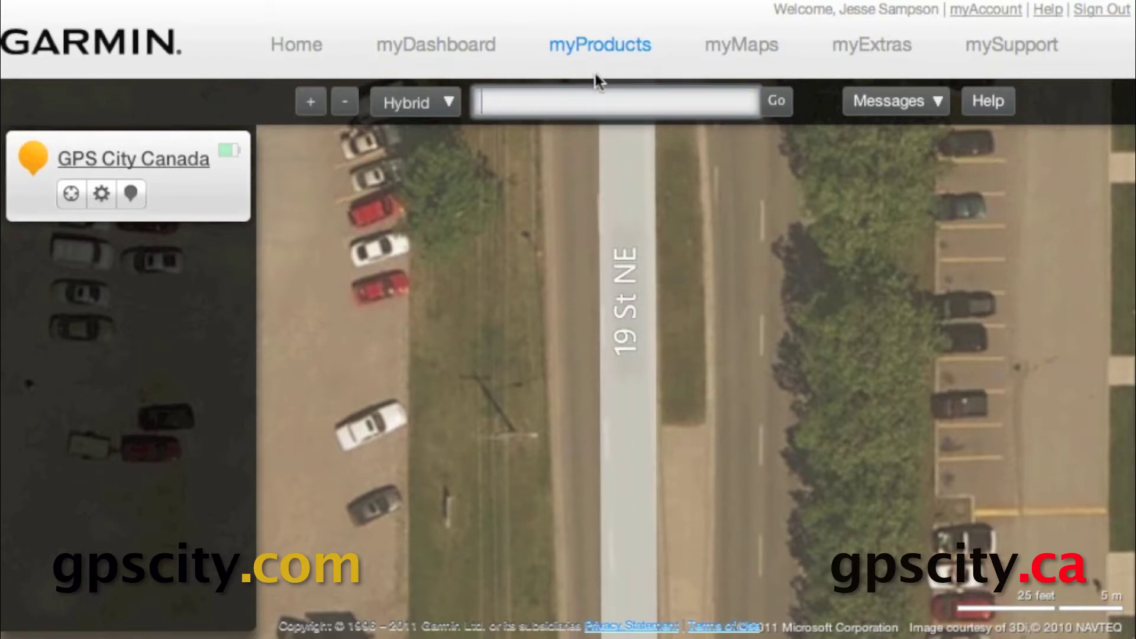
left_click(594, 105)
type("201")
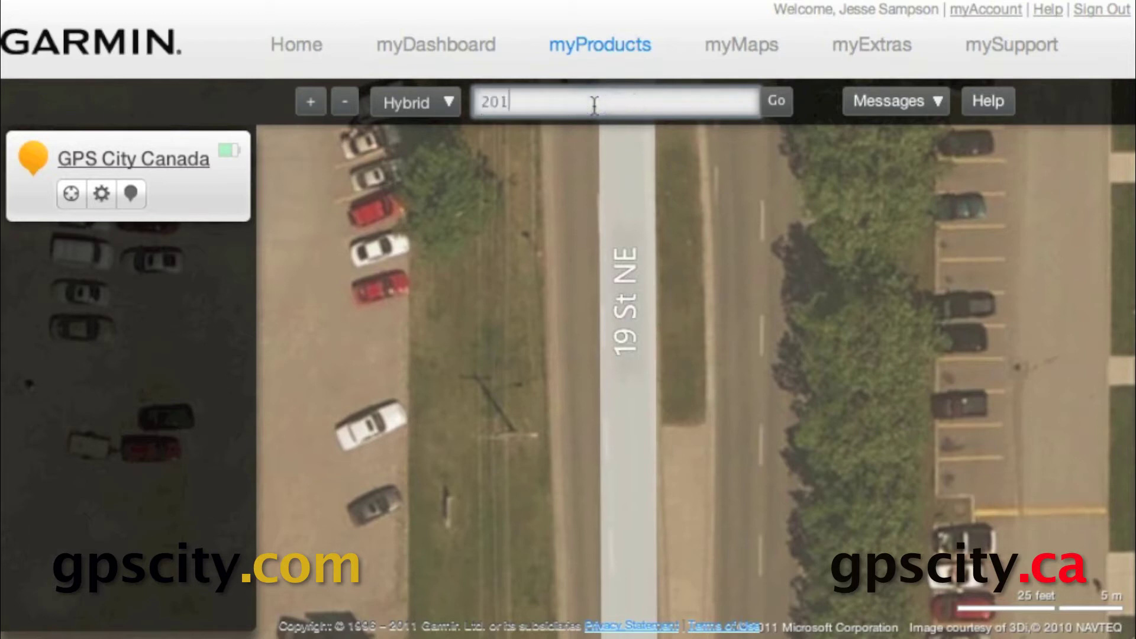
type("0 30th ave ne Calgary ab")
key("Return")
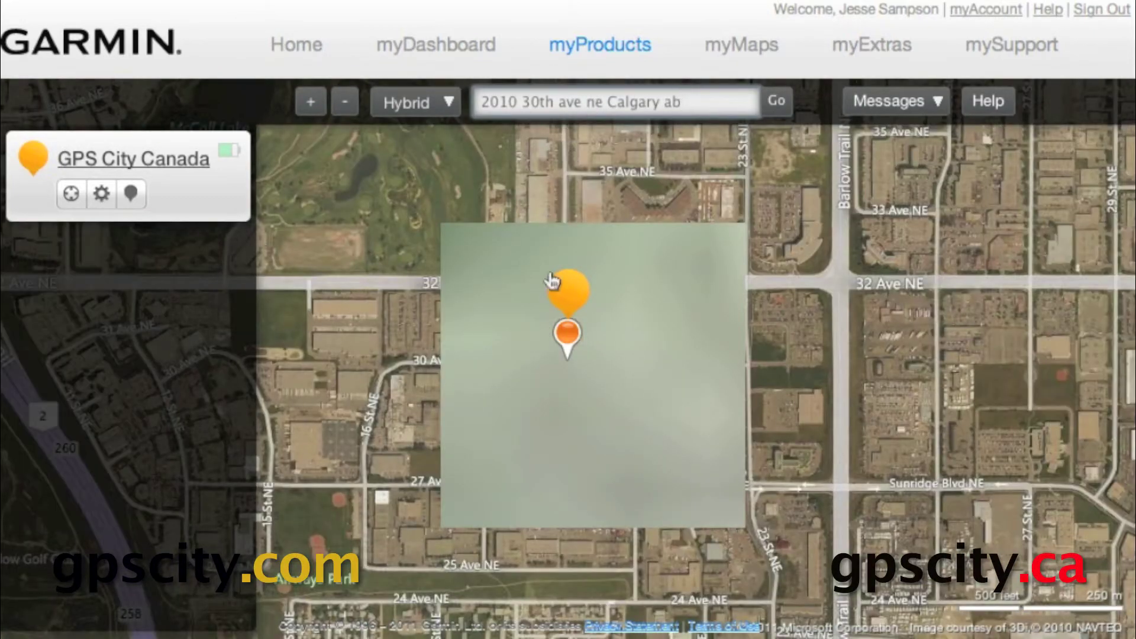
Show the tracker's reported address and zoom in closely around its pin.
left_click(557, 285)
double_click(578, 380)
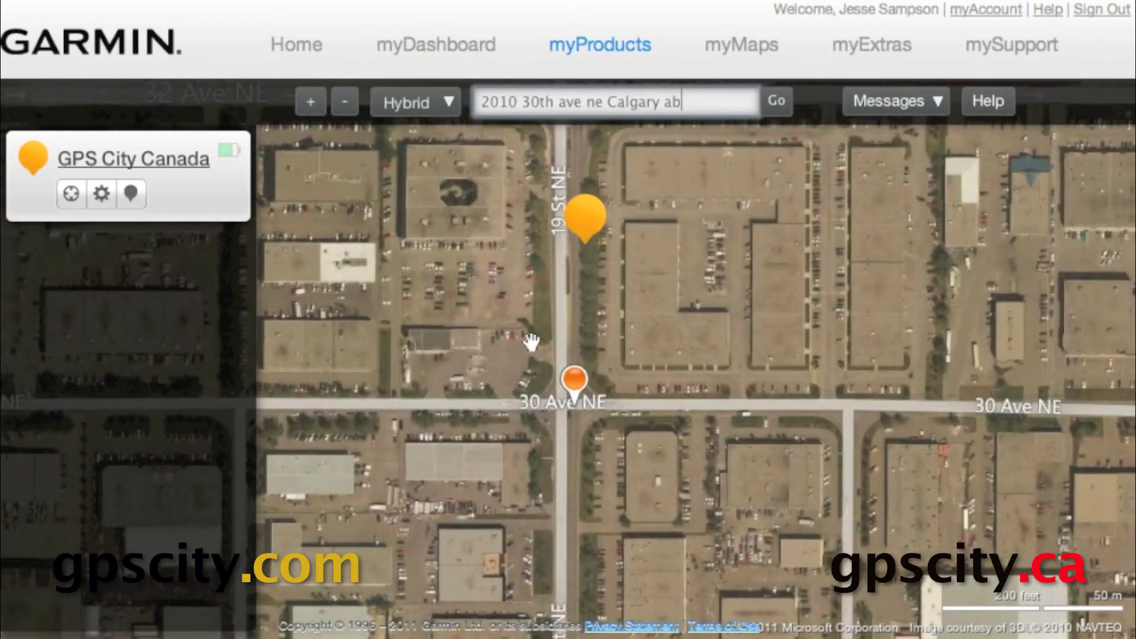
left_click(905, 107)
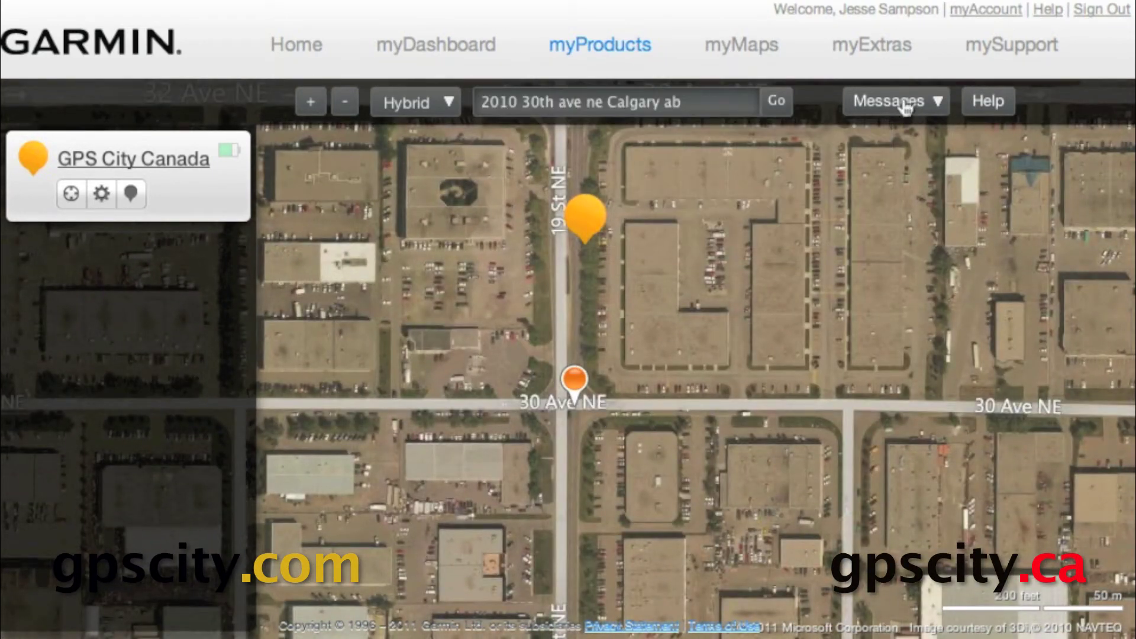
left_click(906, 106)
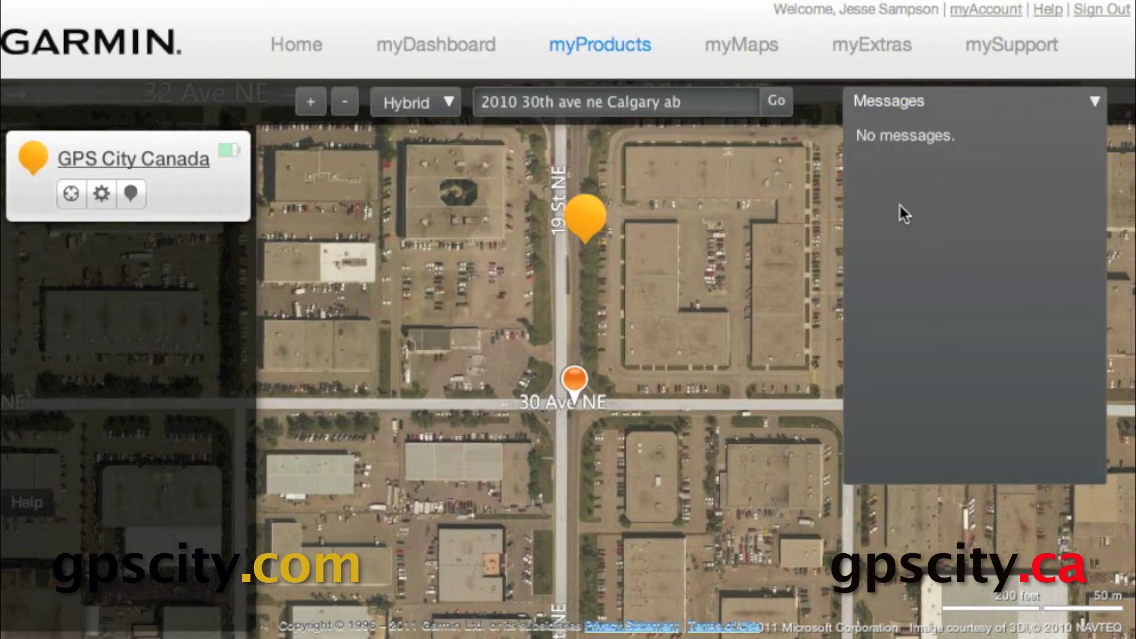
left_click(1094, 101)
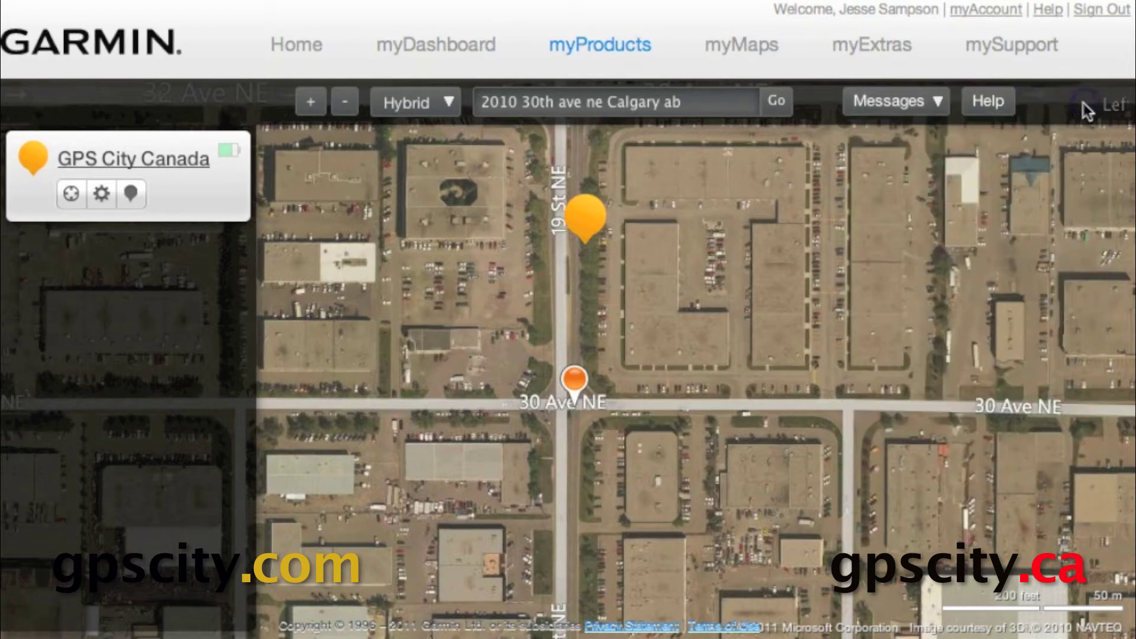
left_click(996, 113)
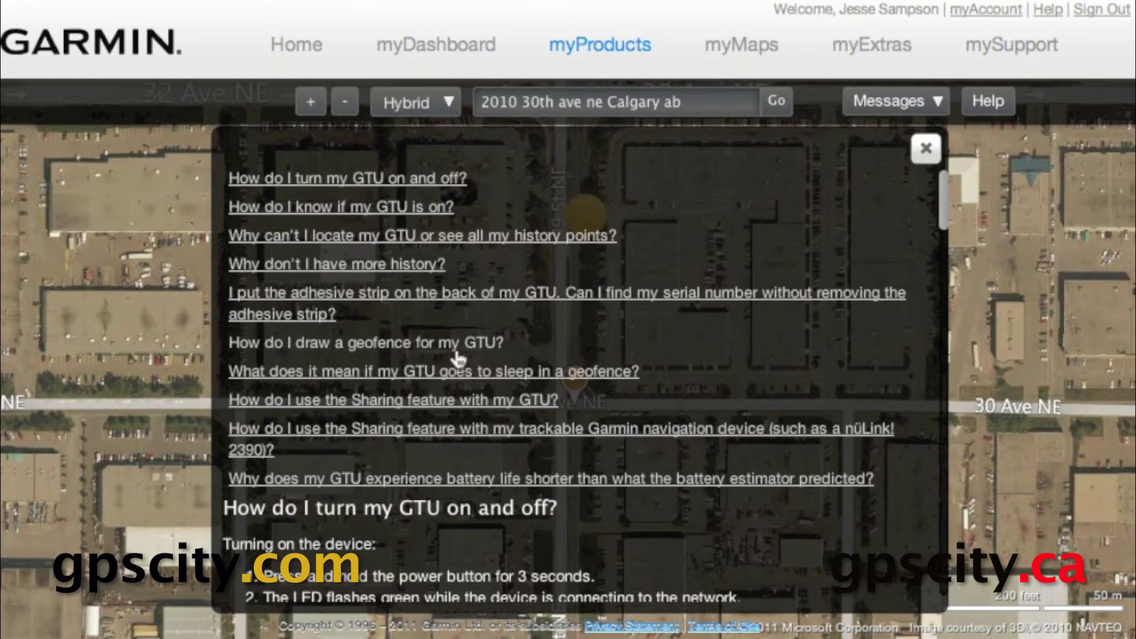
left_click(926, 148)
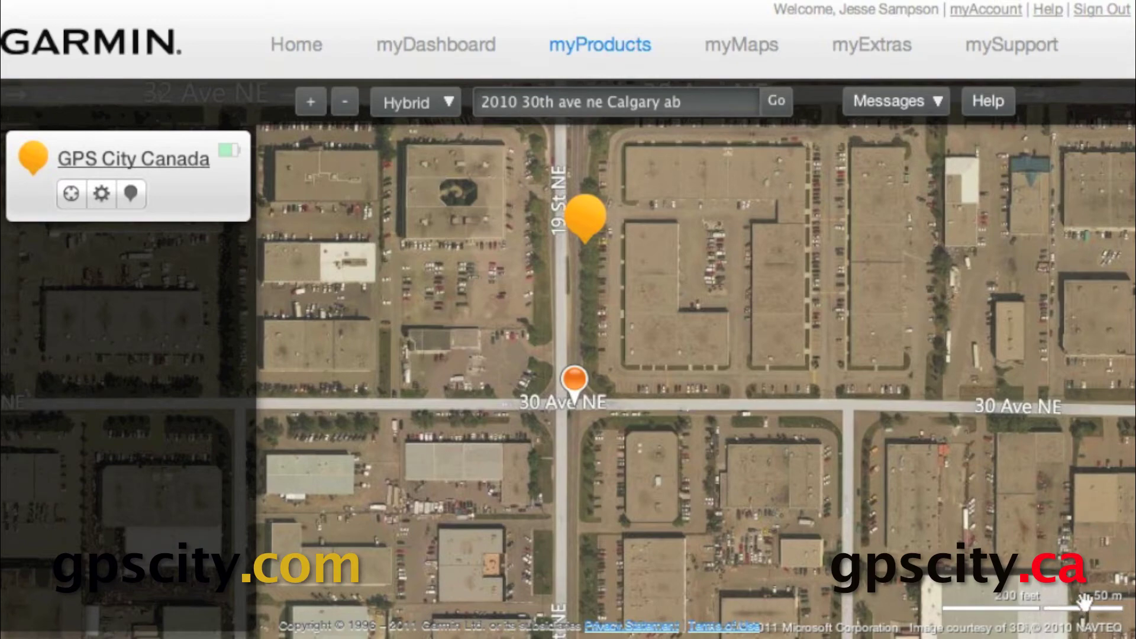
Zoom and pan the satellite map across the countryside along the Trans Canada Hwy.
scroll(685, 489, "down", 1)
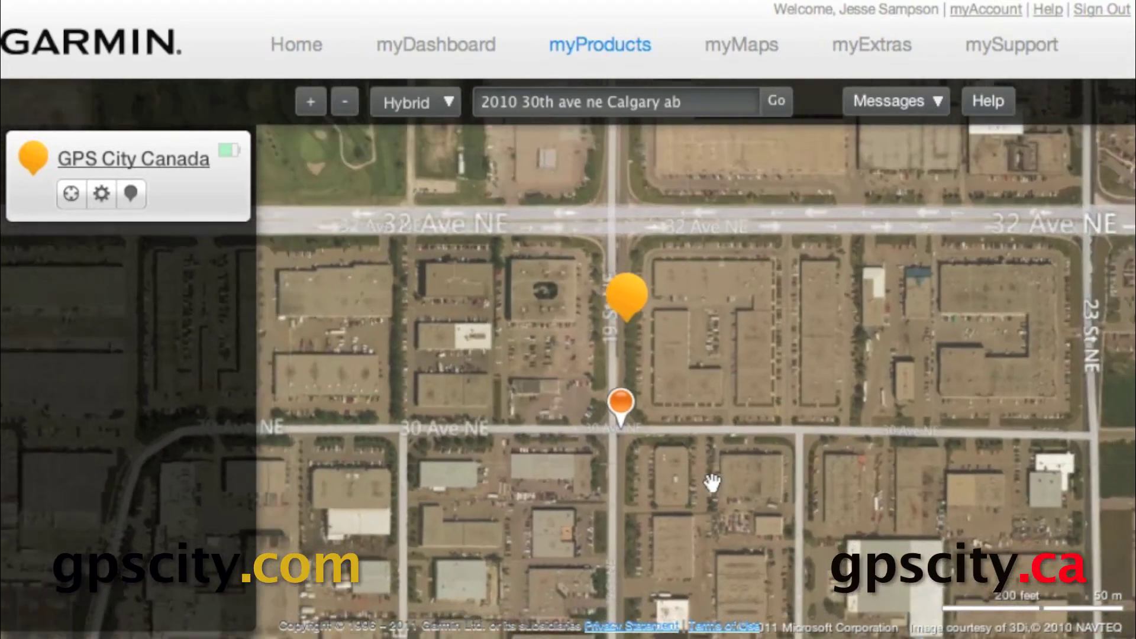
scroll(711, 482, "down", 5)
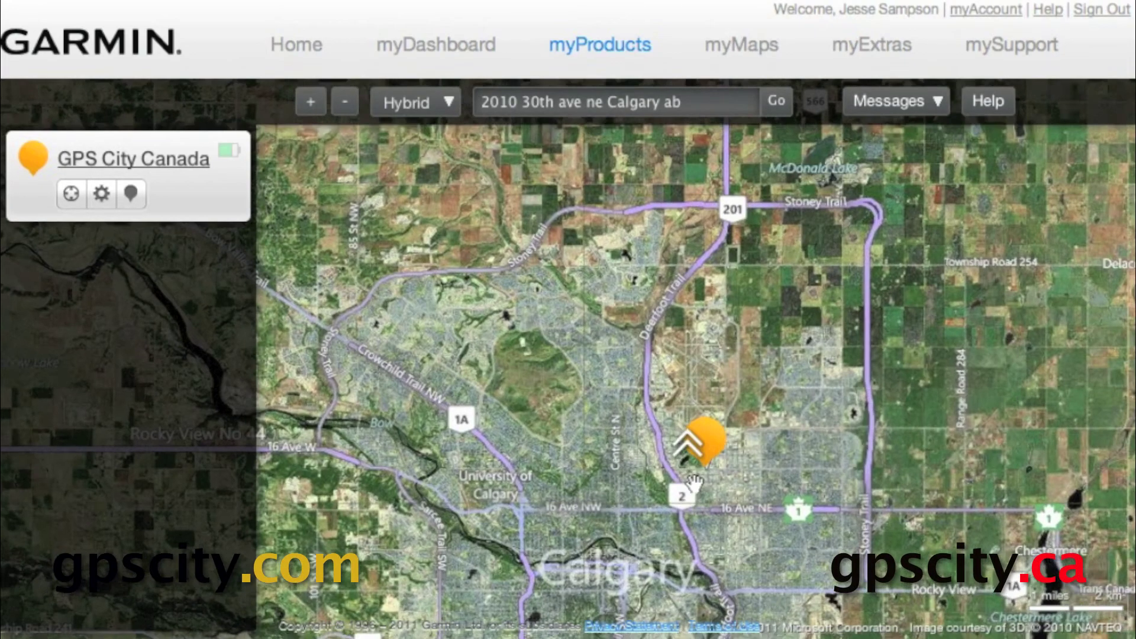
scroll(688, 461, "up", 2)
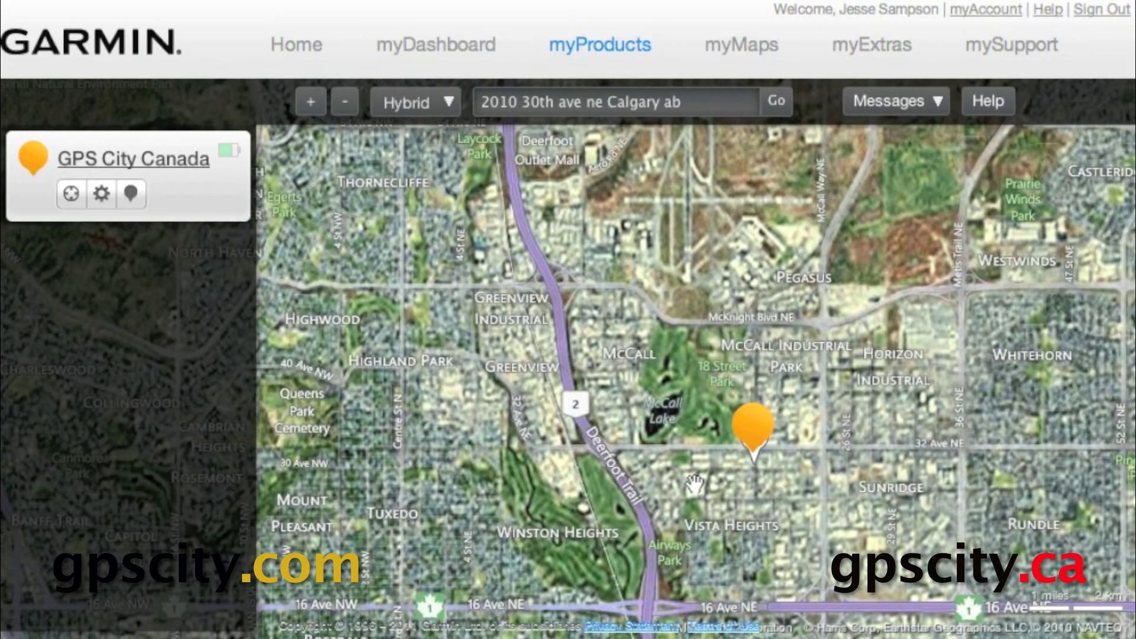
double_click(416, 377)
mouse_move(524, 369)
left_mouse_down()
mouse_move(722, 349)
mouse_move(1083, 281)
left_mouse_up()
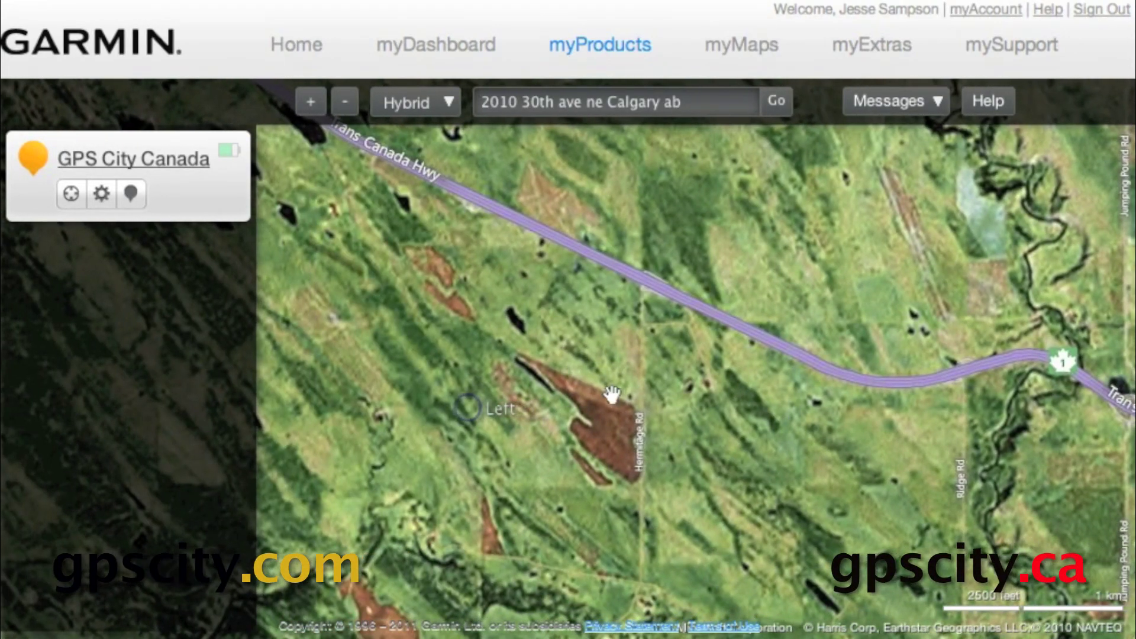
double_click(408, 248)
left_click_drag(828, 525, 809, 532)
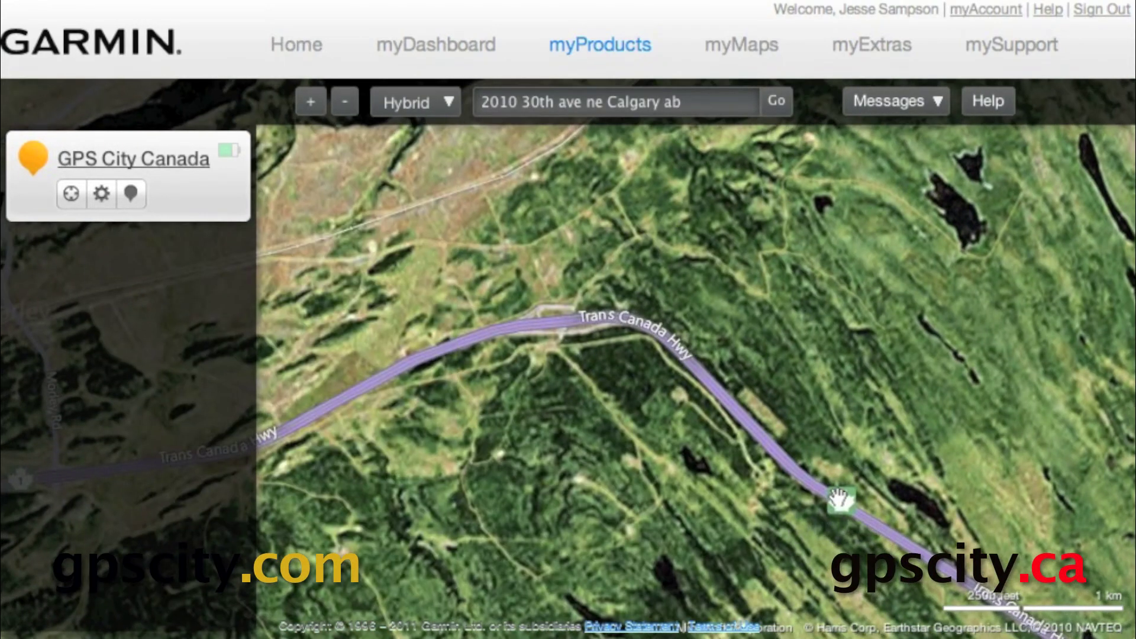
Recentre on the tracker and zoom to street level near 19 St NE.
left_click(71, 195)
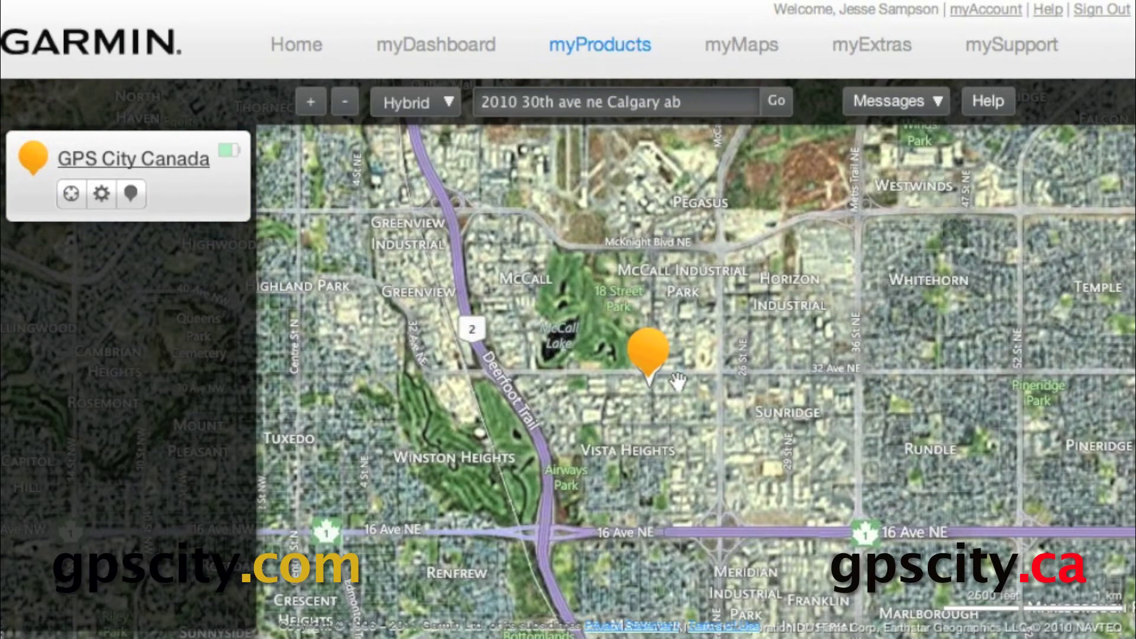
scroll(642, 384, "up", 2)
scroll(657, 404, "up", 3)
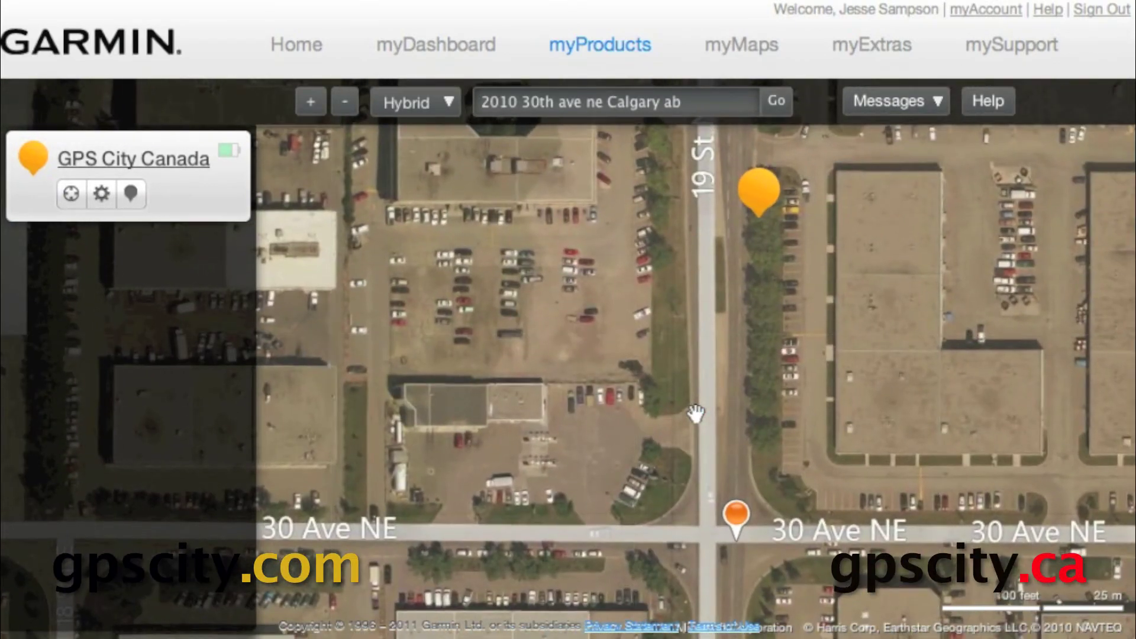
Open the tracker's device settings and scroll down to the On Demand battery usage option.
left_click(99, 195)
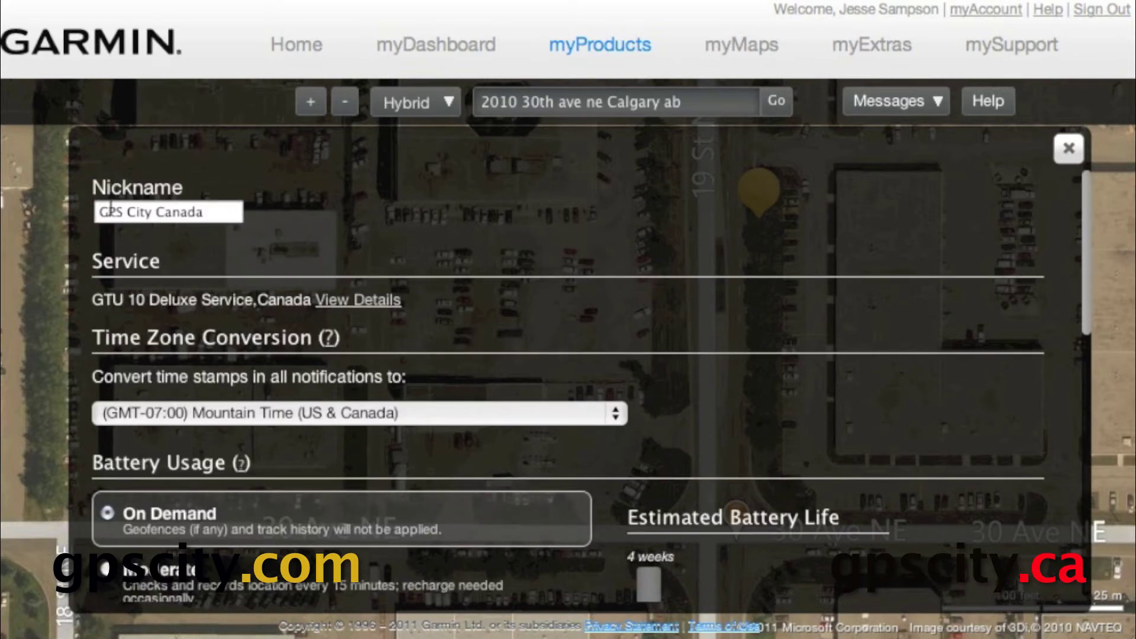
left_click_drag(86, 307, 125, 265)
left_click(500, 304)
scroll(195, 362, "down", 3)
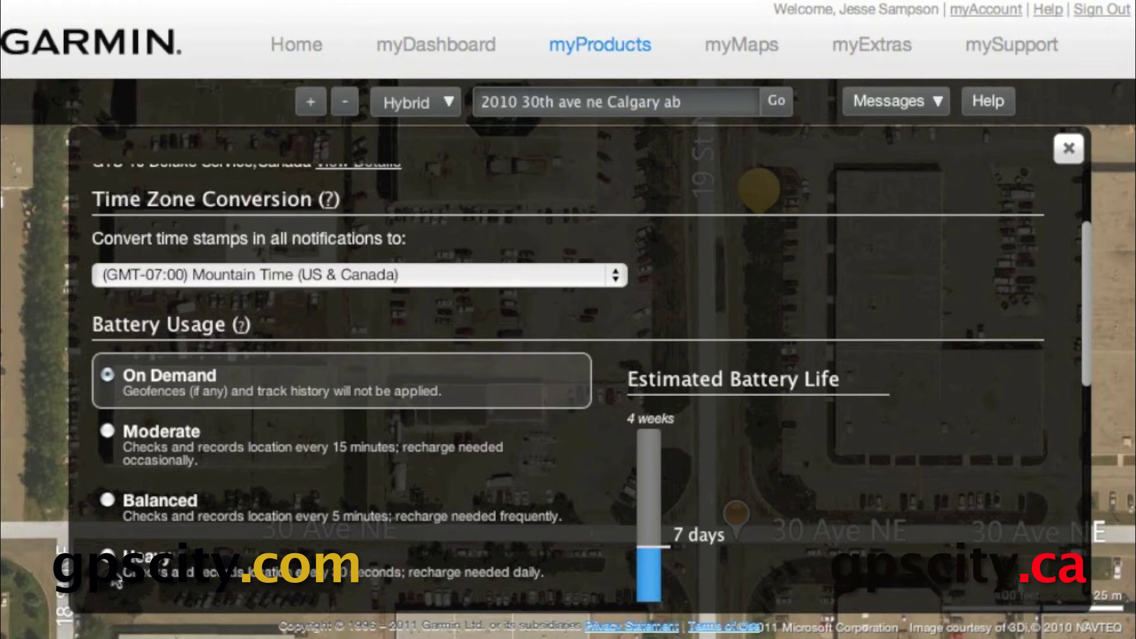
Compare Heavy, Balanced and Moderate battery modes, leaving Heavy selected at 24 hours.
left_click(107, 554)
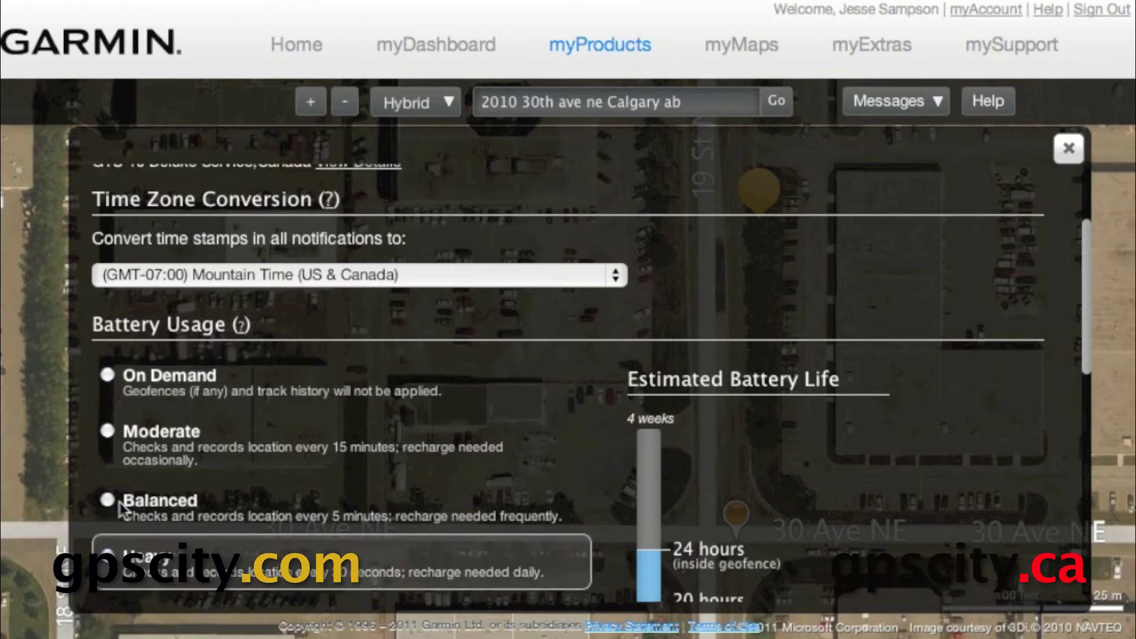
scroll(332, 459, "down", 2)
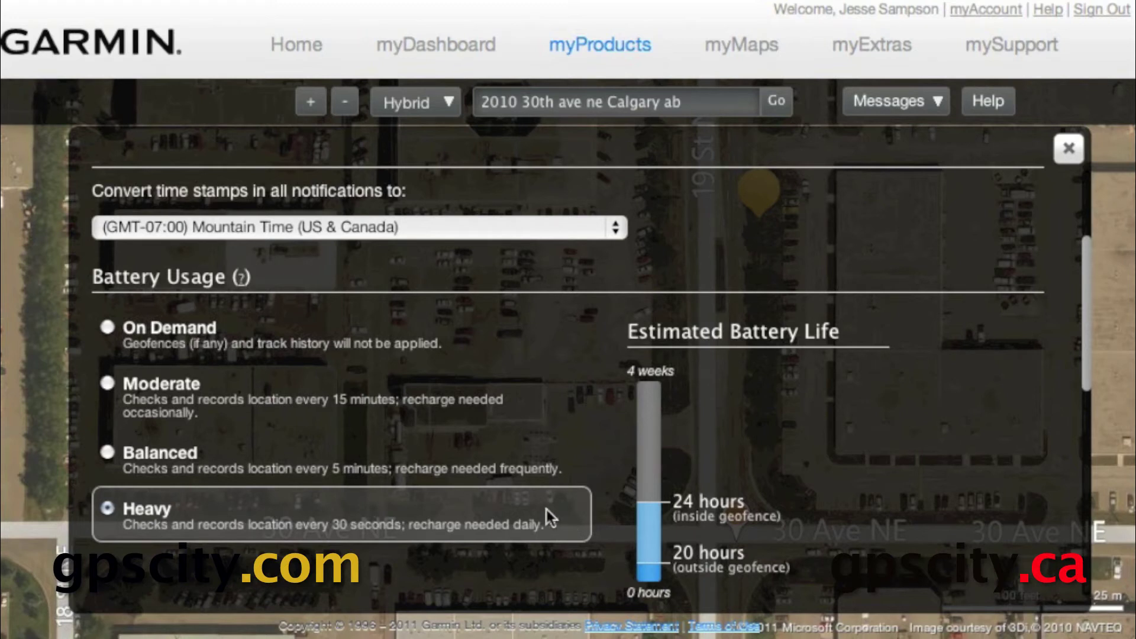
left_click(107, 453)
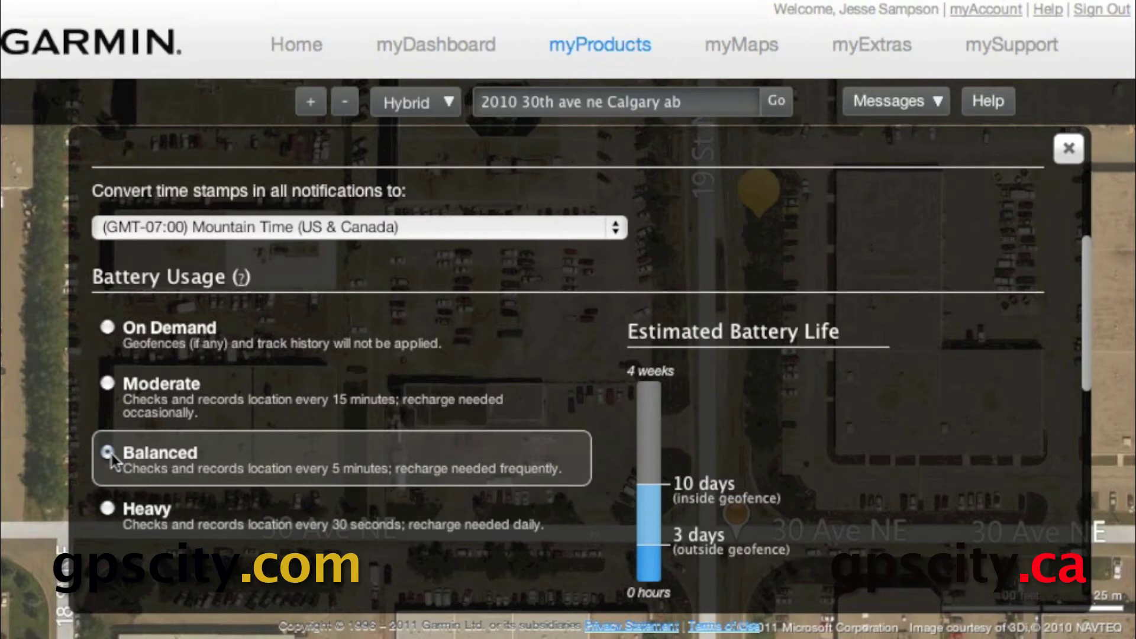
left_click(109, 383)
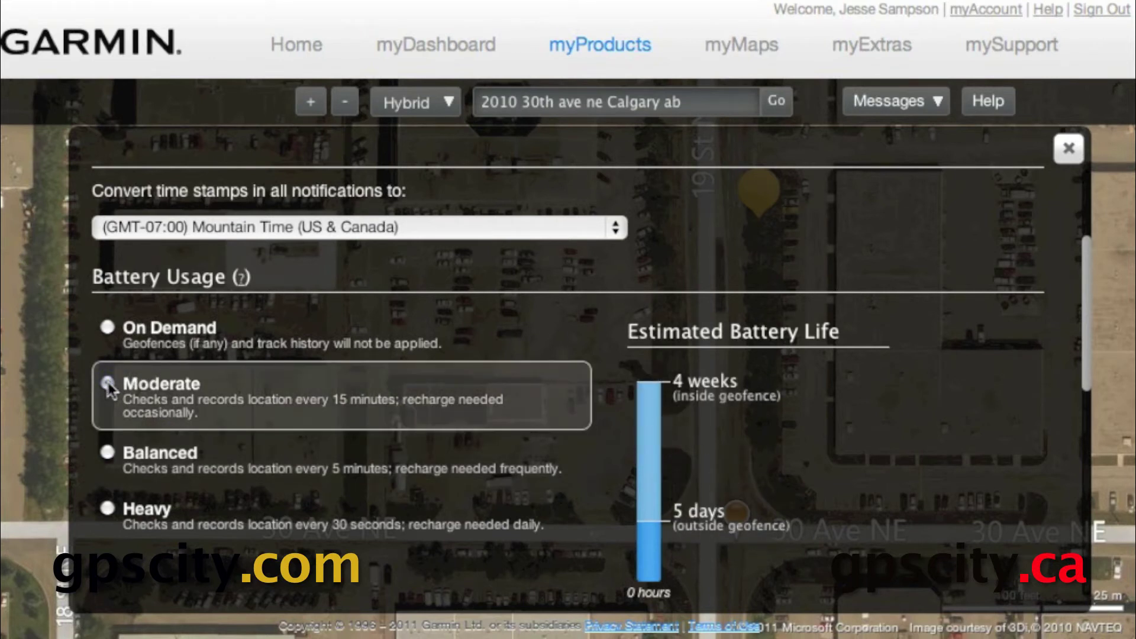
left_click(108, 329)
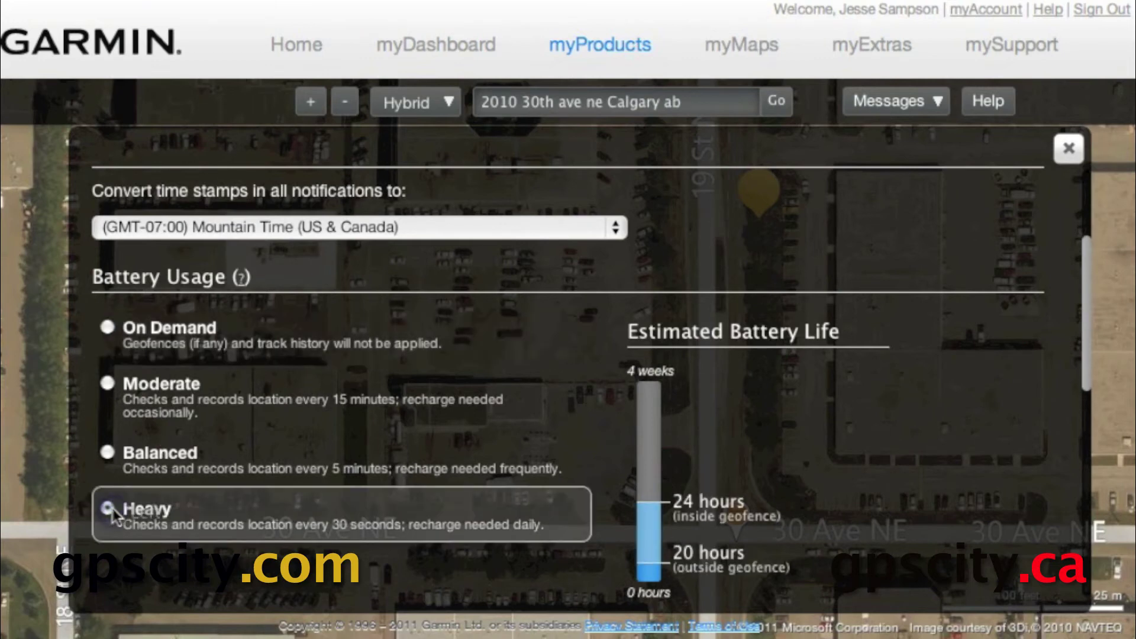
scroll(380, 356, "up", 3)
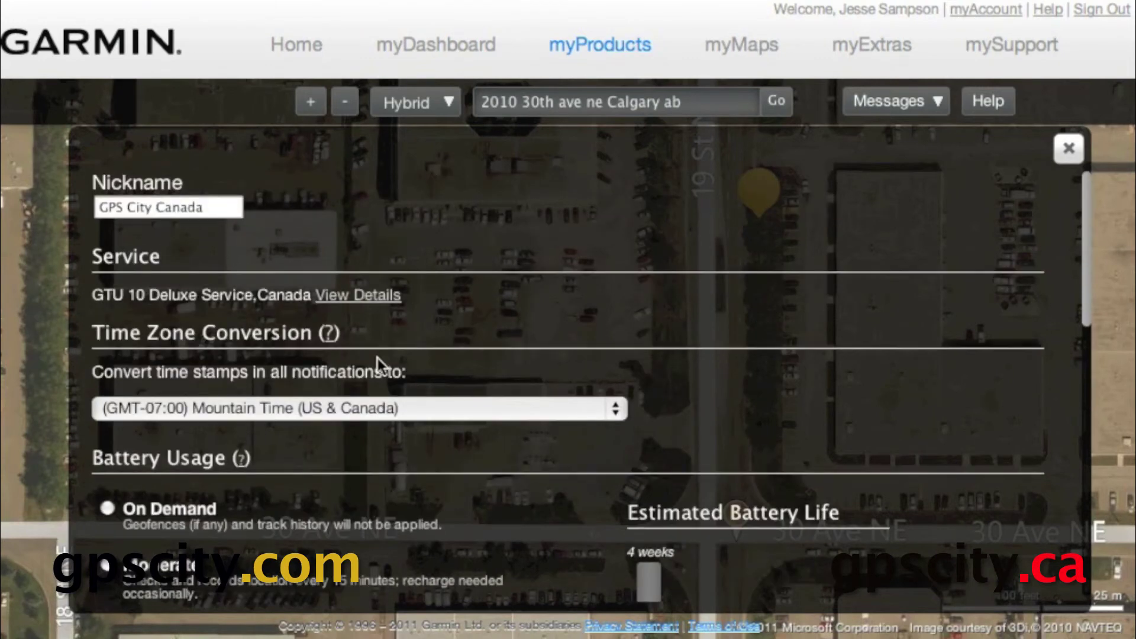
Review Battery & Power Notifications and Contacts, then save the tracker settings.
scroll(377, 363, "down", 10)
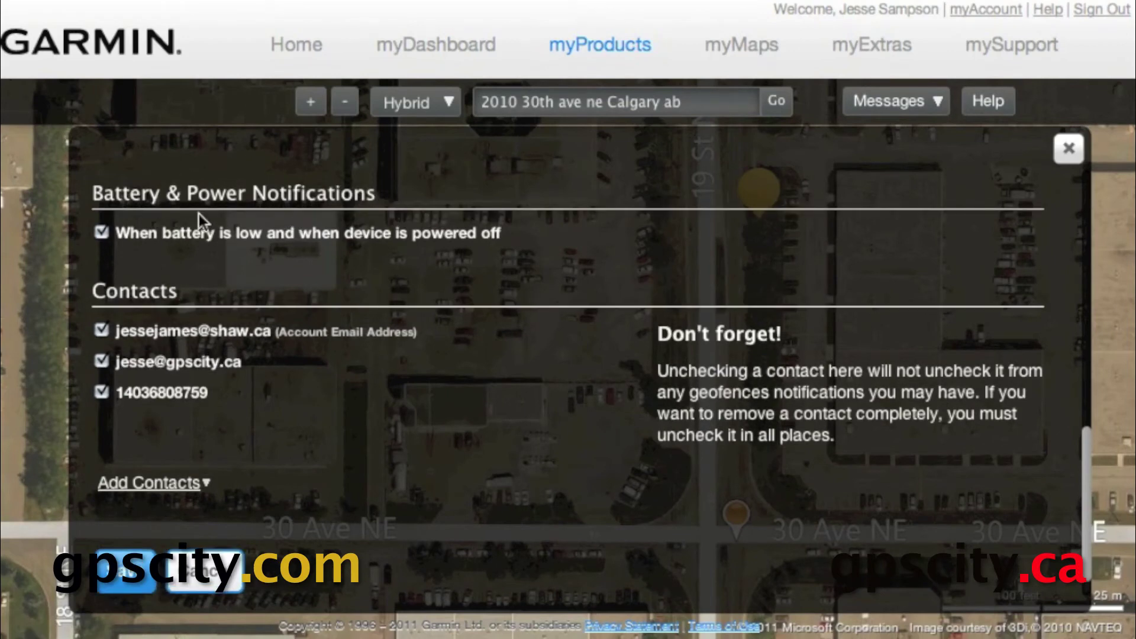
scroll(184, 297, "up", 3)
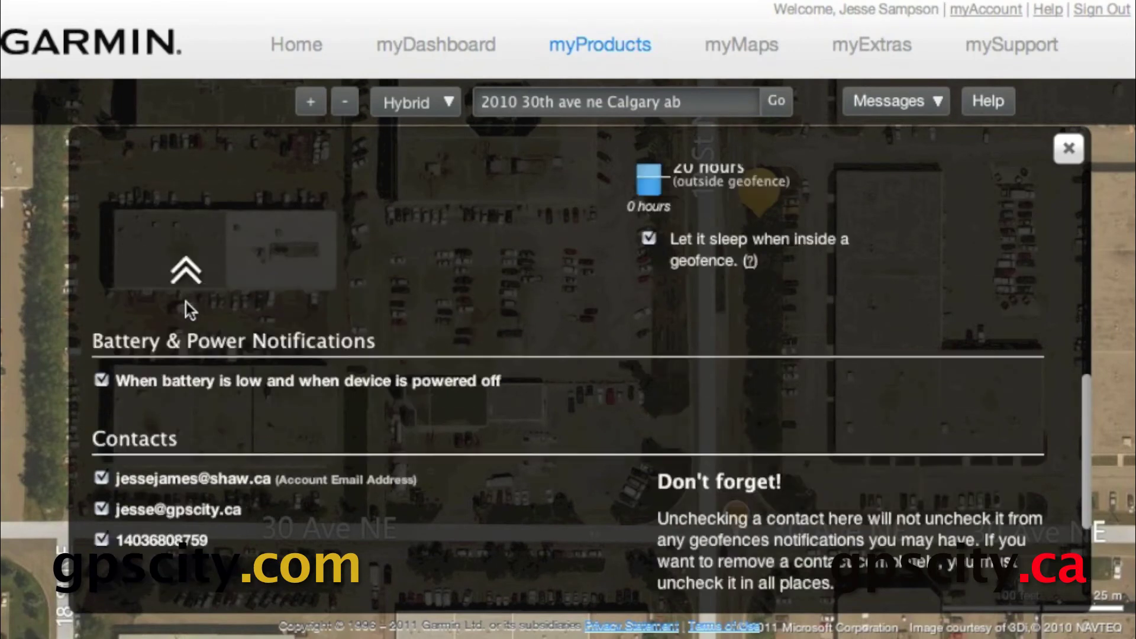
scroll(186, 302, "up", 2)
scroll(189, 478, "down", 3)
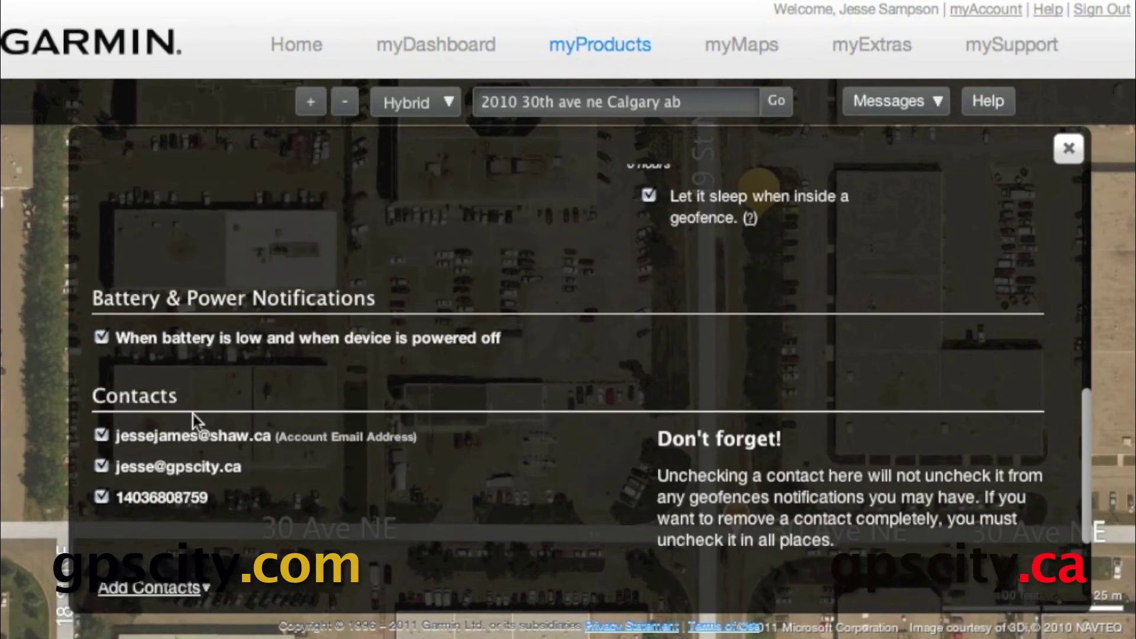
scroll(284, 483, "down", 3)
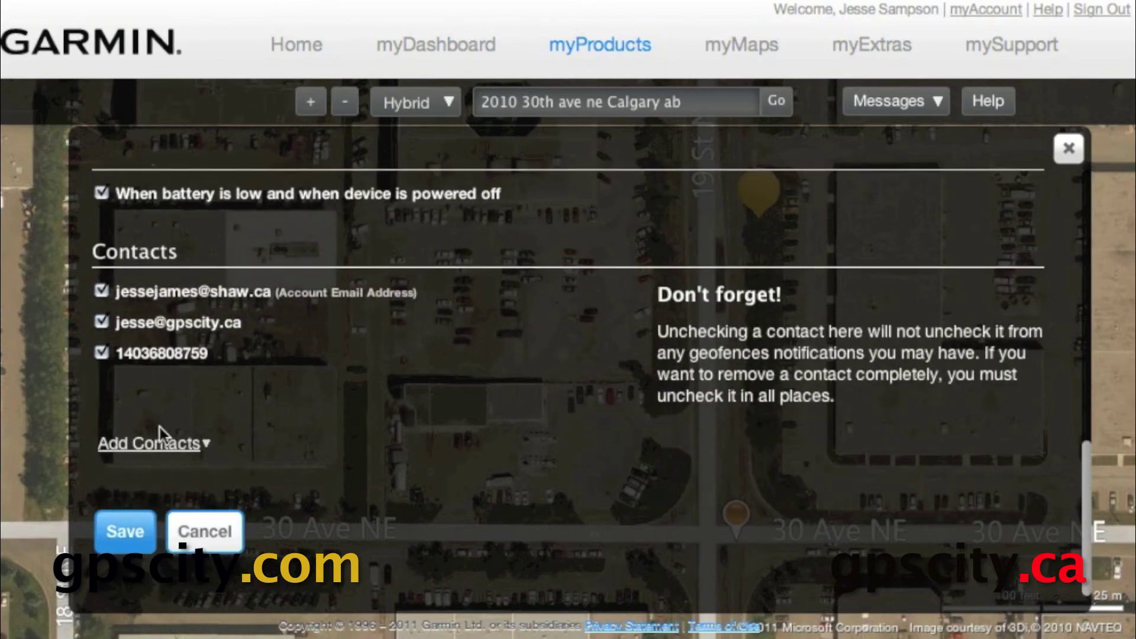
left_click(122, 530)
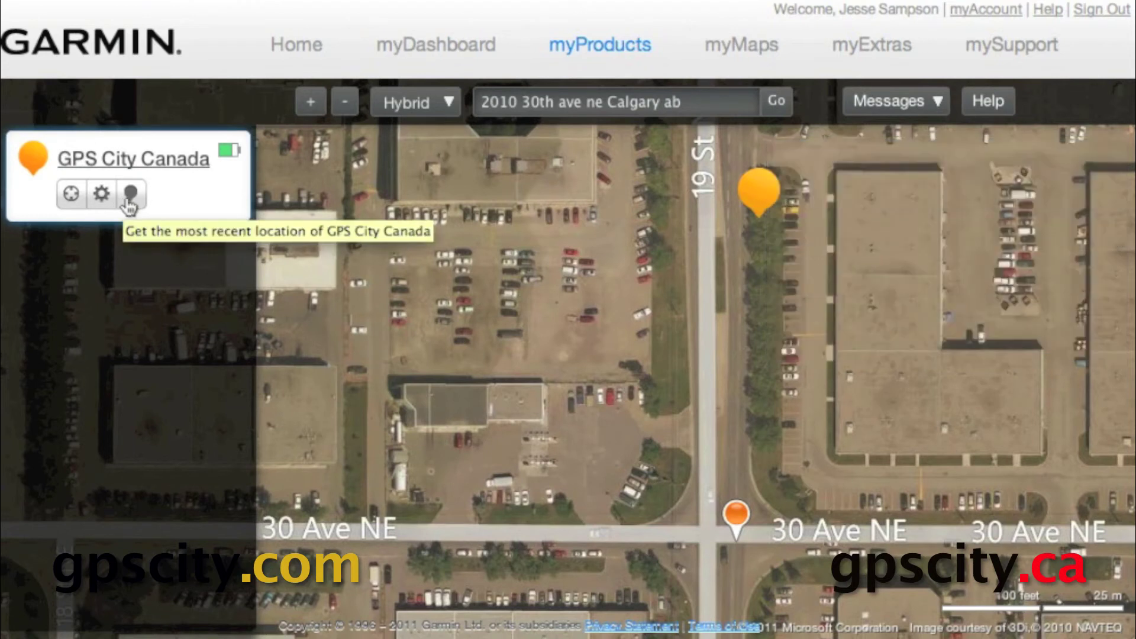
Read the battery level and open the tracker's location details centred on the map.
mouse_move(228, 157)
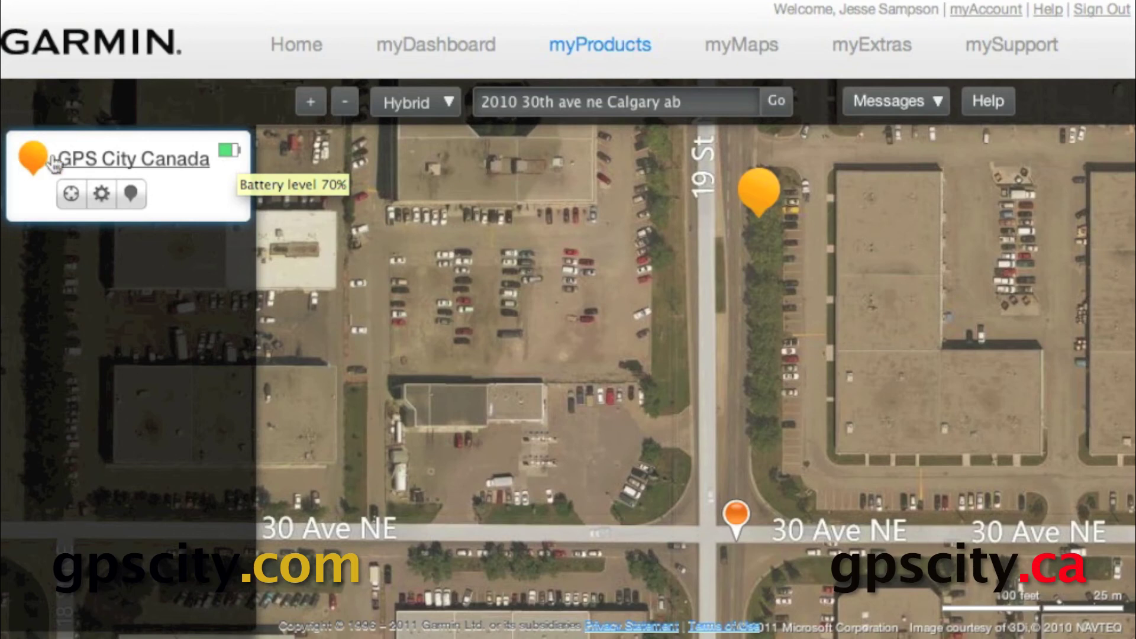
left_click(155, 169)
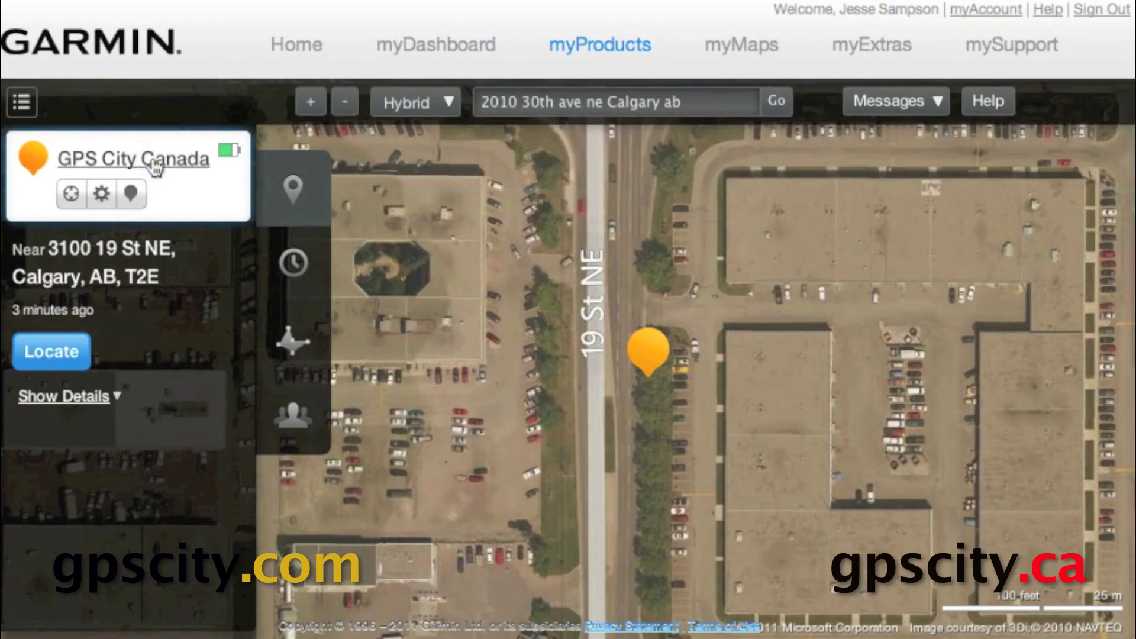
Display the tracker's location history, from about an hour to 21 hours ago.
left_click(301, 186)
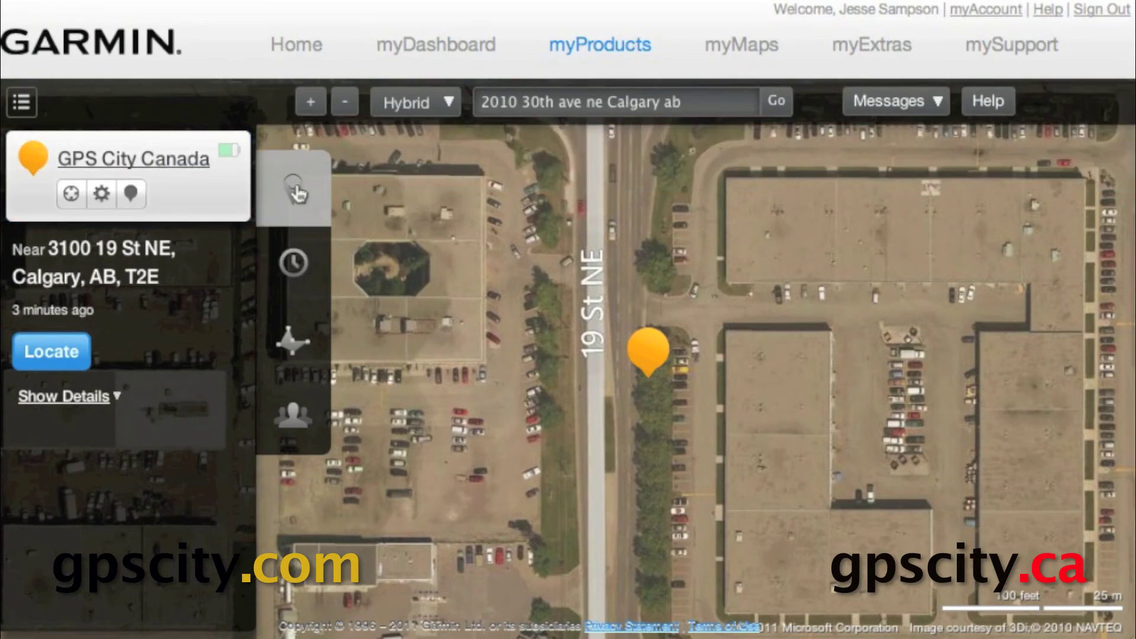
left_click(62, 353)
left_click(306, 280)
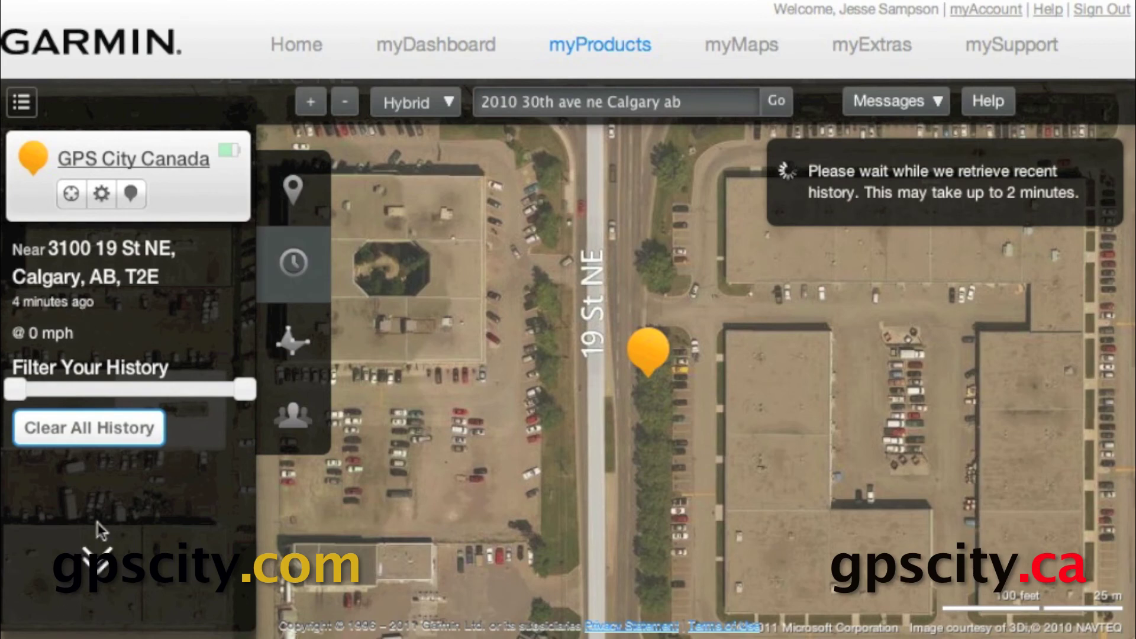
scroll(119, 485, "down", 5)
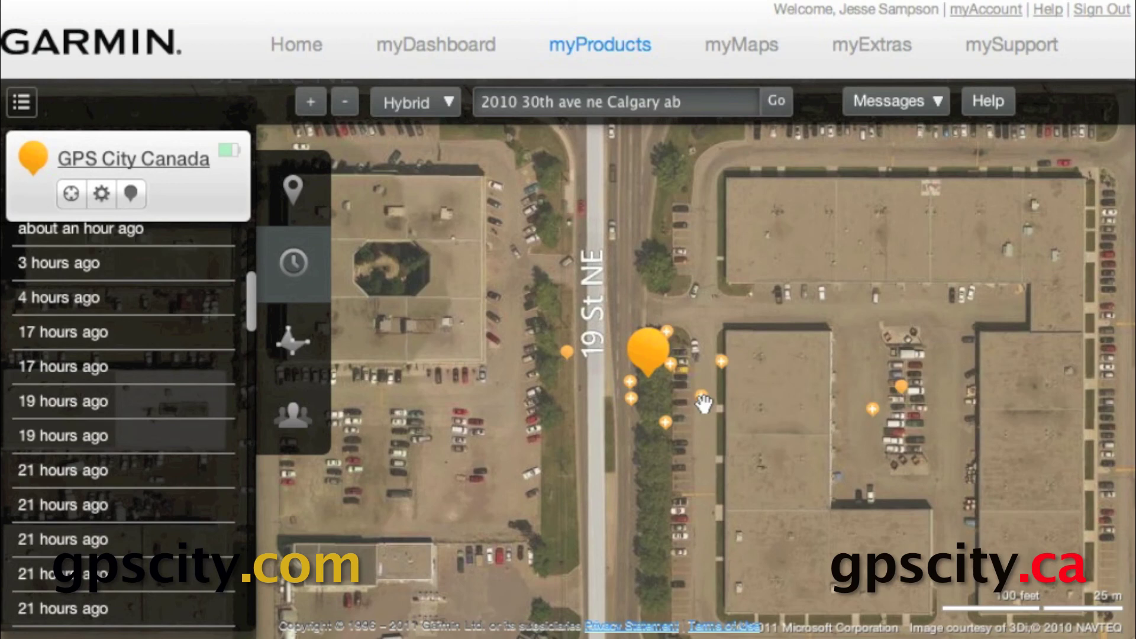
Jump to the 21-hours-ago history point and list the geofences Home Sweet Home and Test2.
left_click(101, 515)
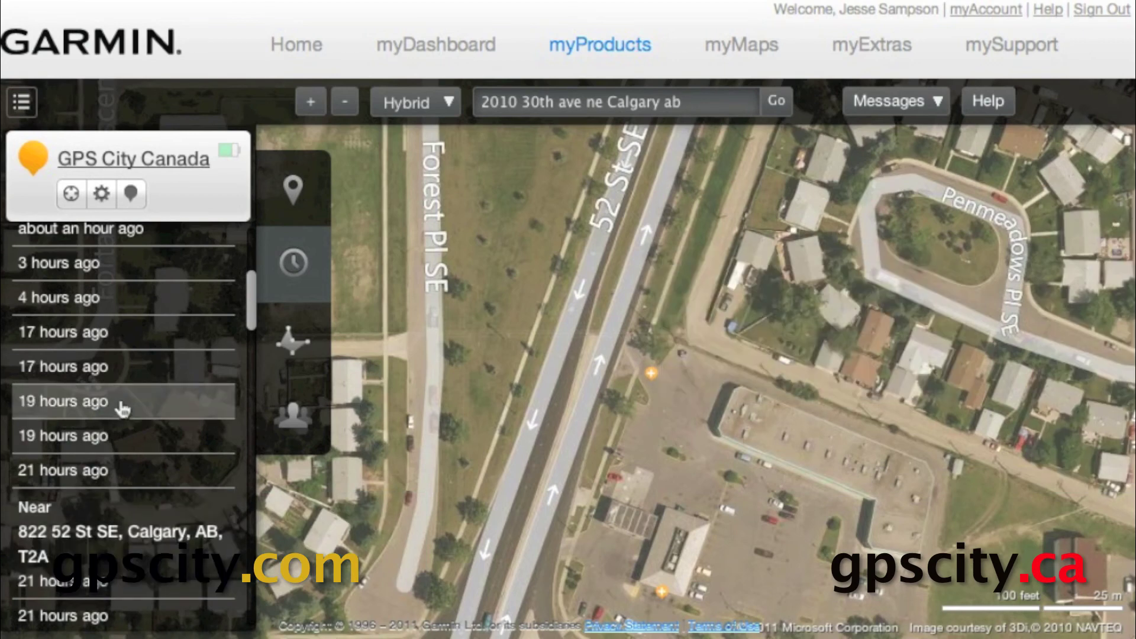
left_click(297, 340)
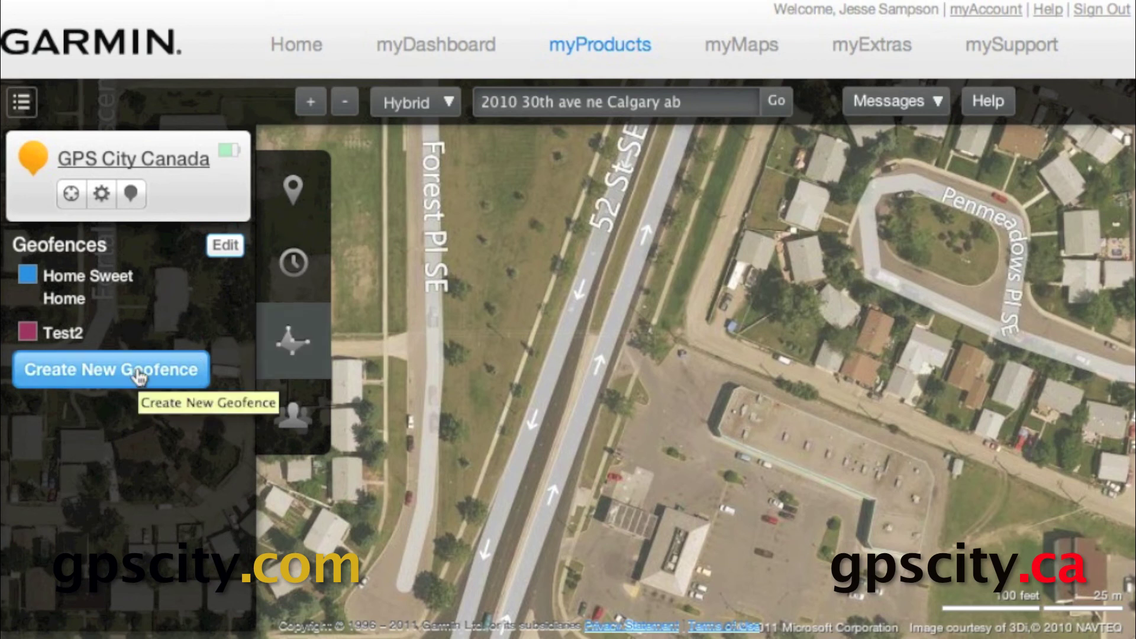
Enable geofence editing, view the followers, and return to the tracker's current location.
left_click(219, 254)
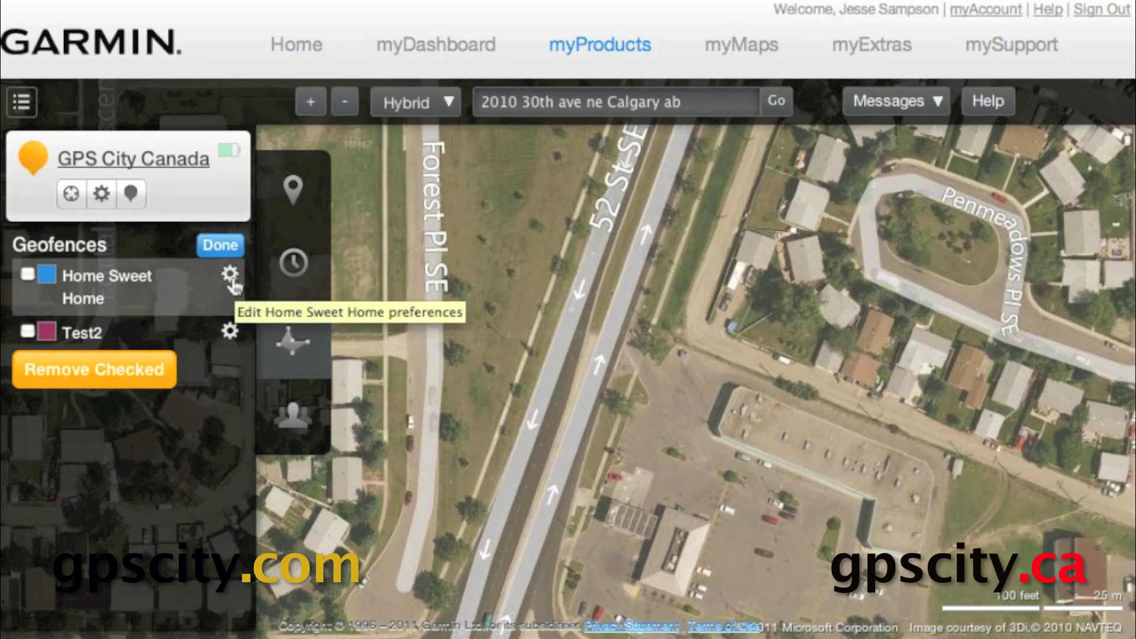
left_click(301, 420)
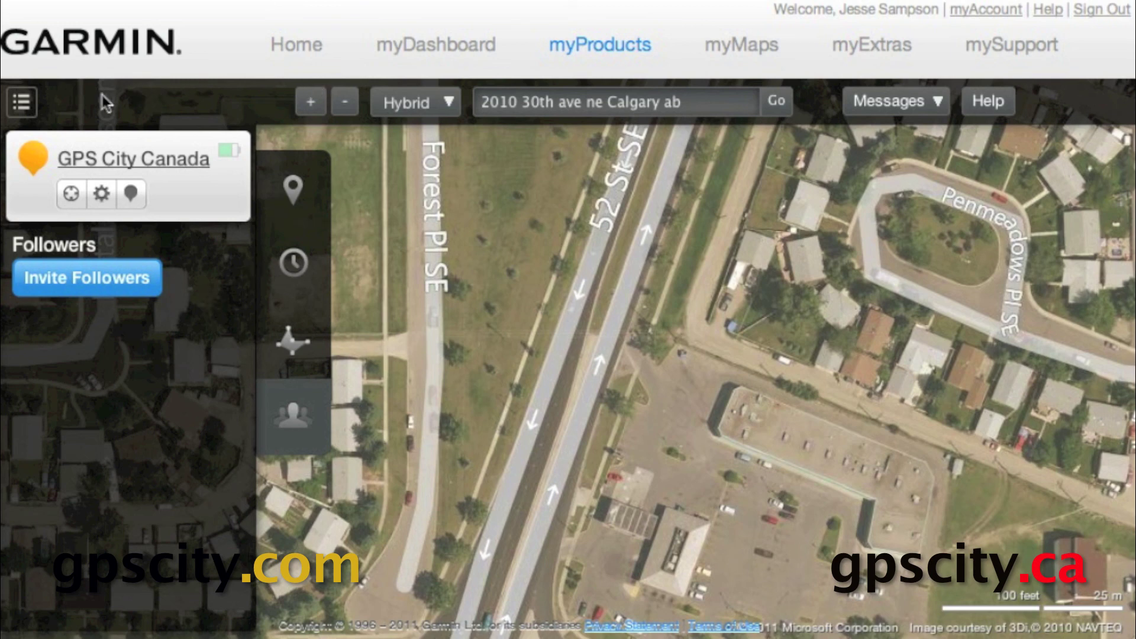
left_click(21, 110)
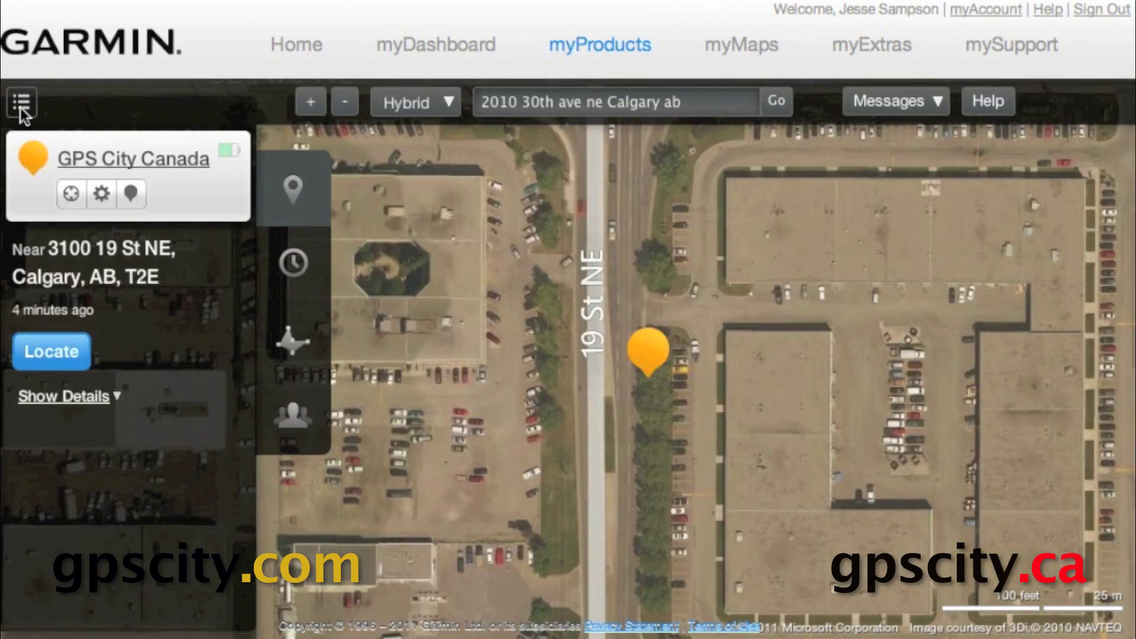